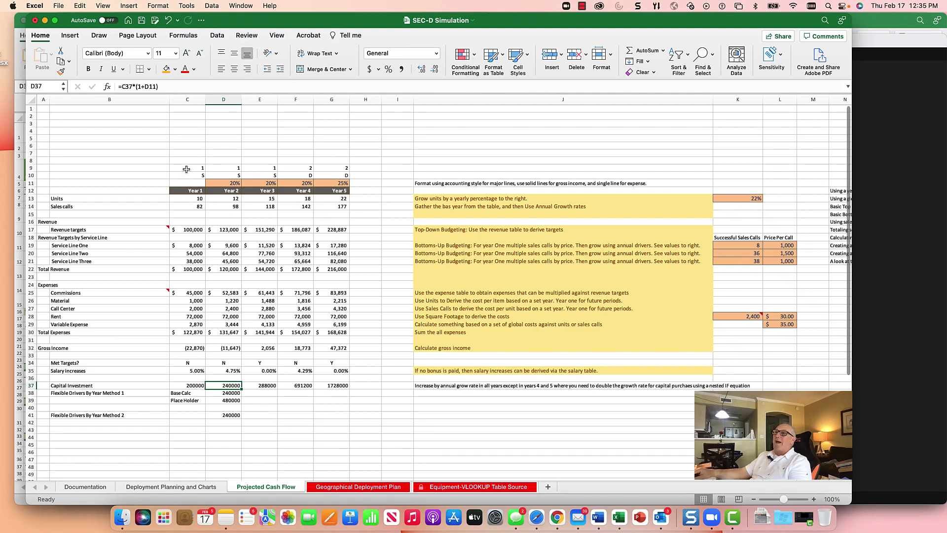
Clear the numeric year counters from C9:H9.
{"action": "left_click", "coordinate": [187, 167]}
{"action": "left_click_drag", "start_coordinate": [187, 167], "coordinate": [362, 172]}
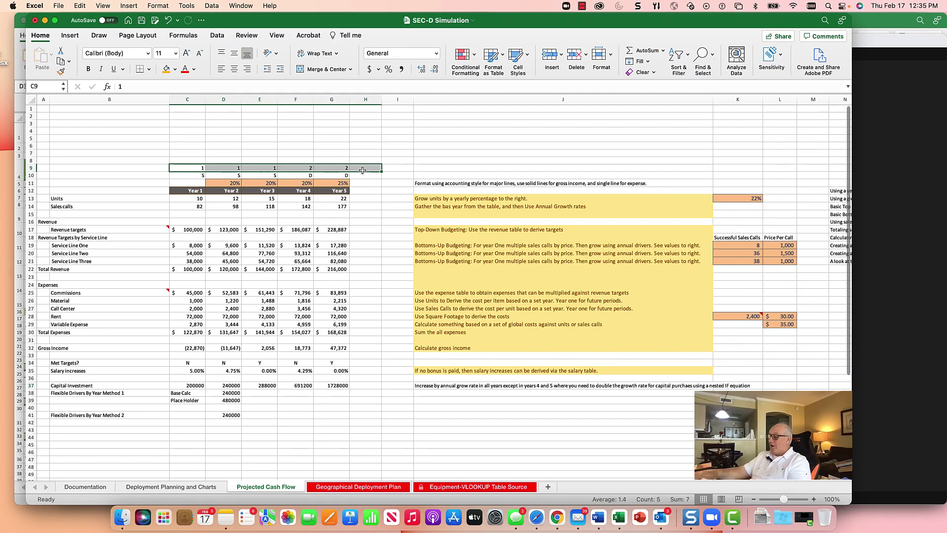
{"action": "key", "text": "Delete"}
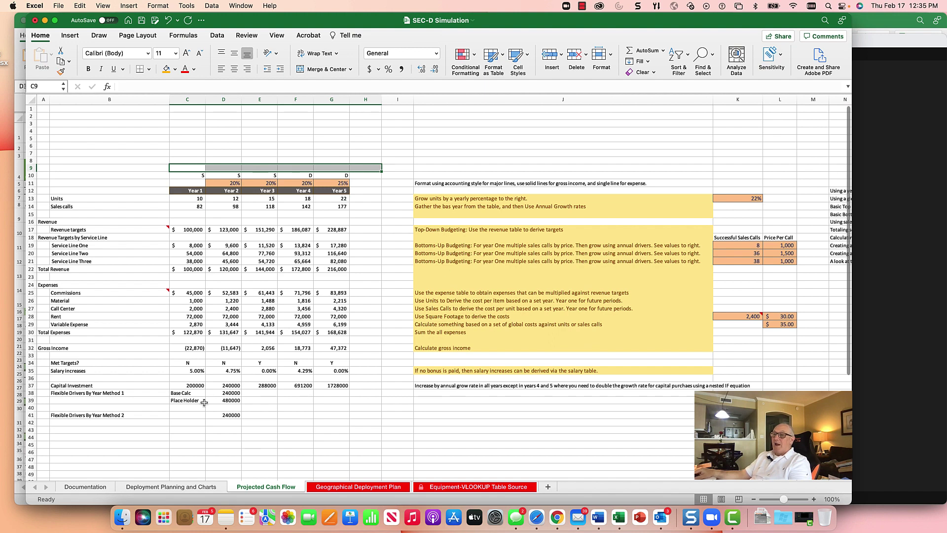
Review the Capital Investment row and select the row-11 yearly growth rates.
{"action": "left_click_drag", "start_coordinate": [166, 410], "coordinate": [192, 410]}
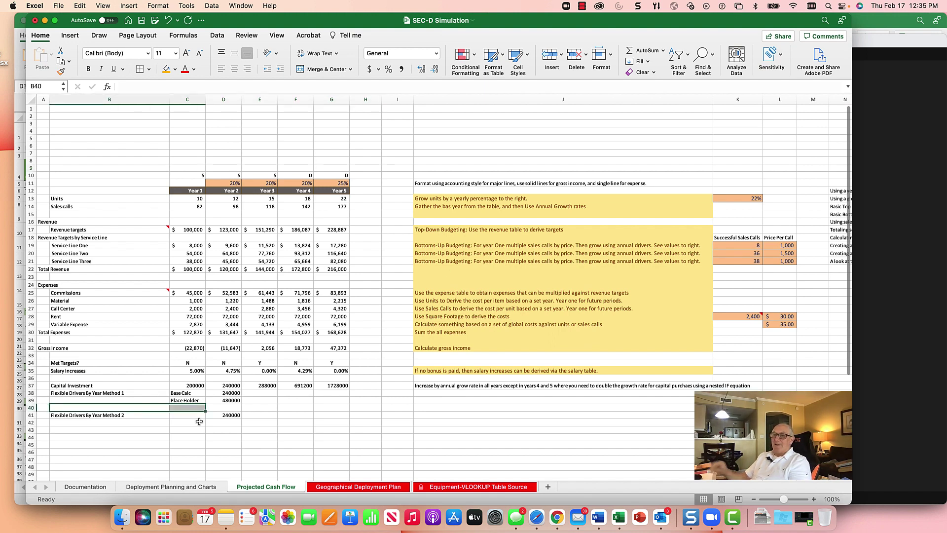
{"action": "left_click", "coordinate": [131, 385]}
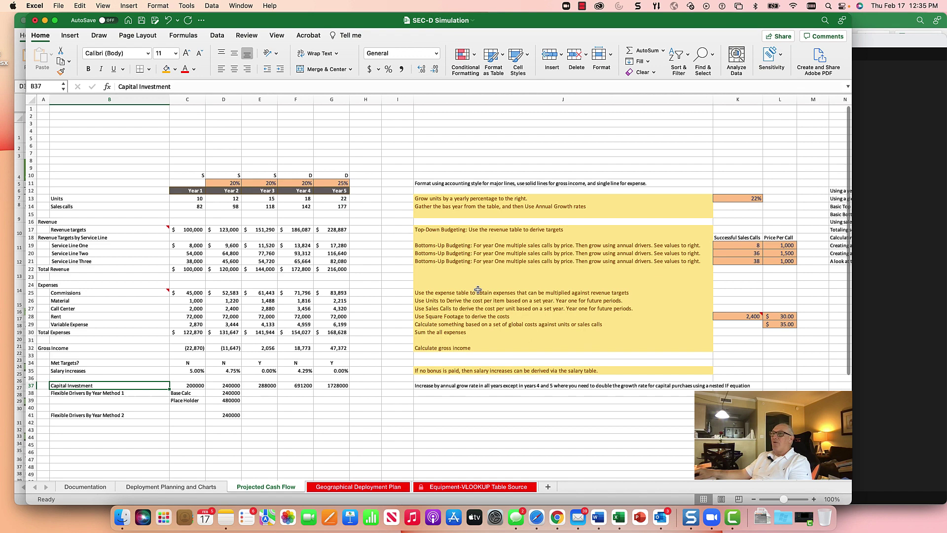
{"action": "left_click_drag", "start_coordinate": [224, 183], "coordinate": [327, 183]}
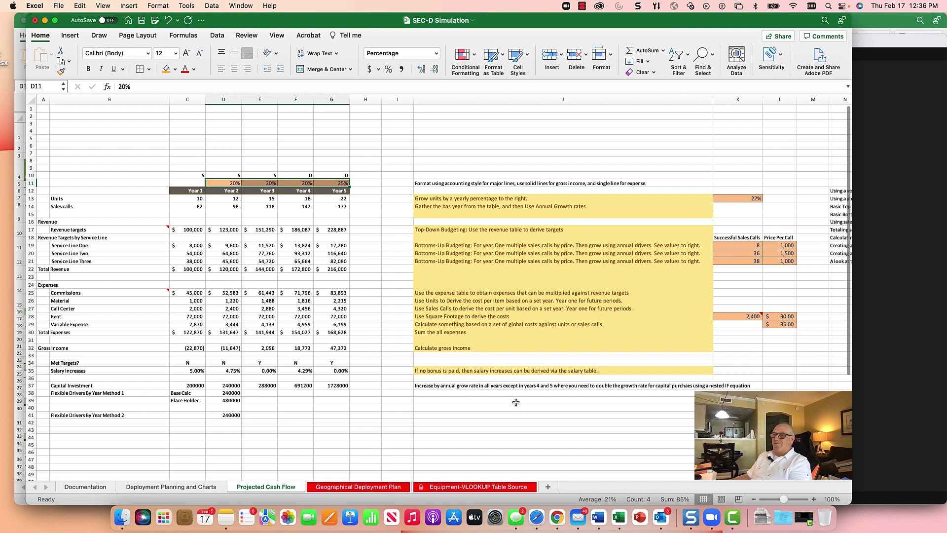
{"action": "left_click", "coordinate": [187, 385]}
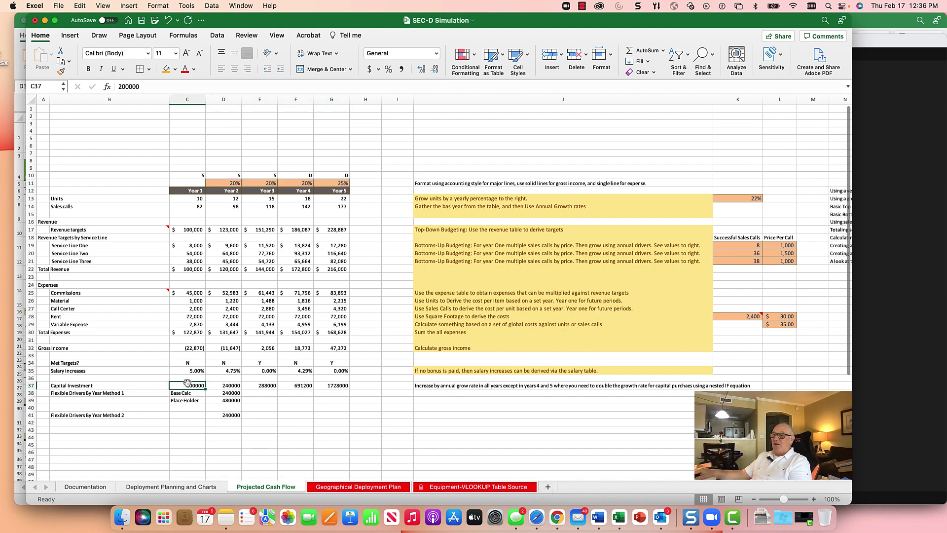
{"action": "left_click", "coordinate": [227, 183]}
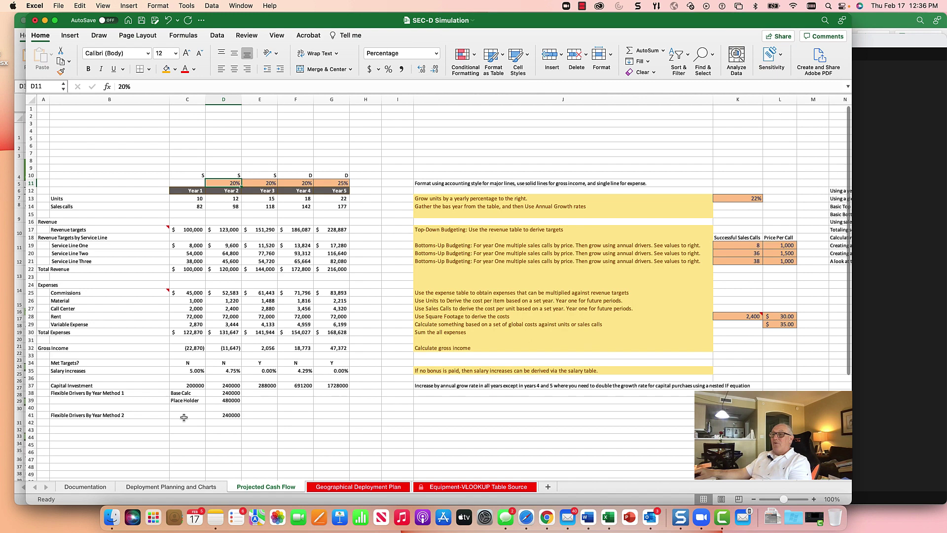
{"action": "left_click", "coordinate": [217, 385]}
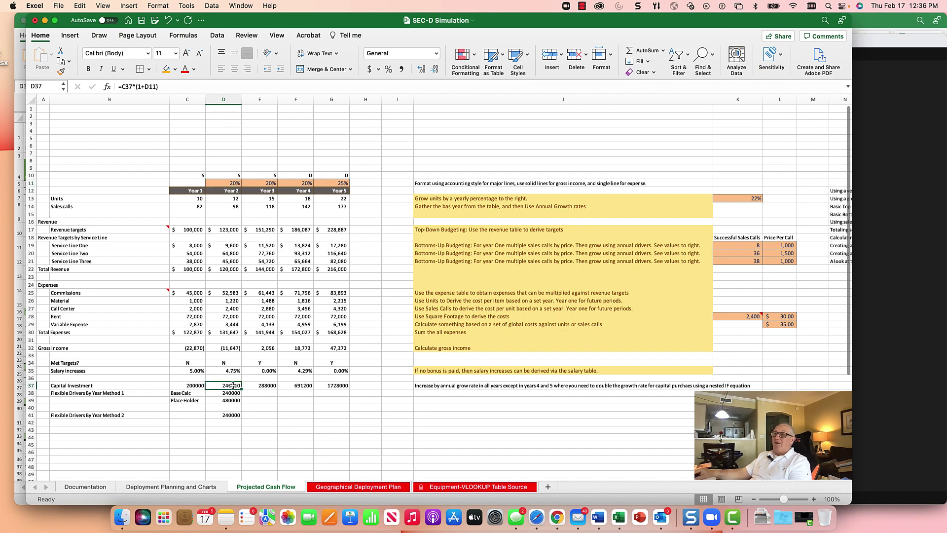
{"action": "left_click", "coordinate": [144, 87]}
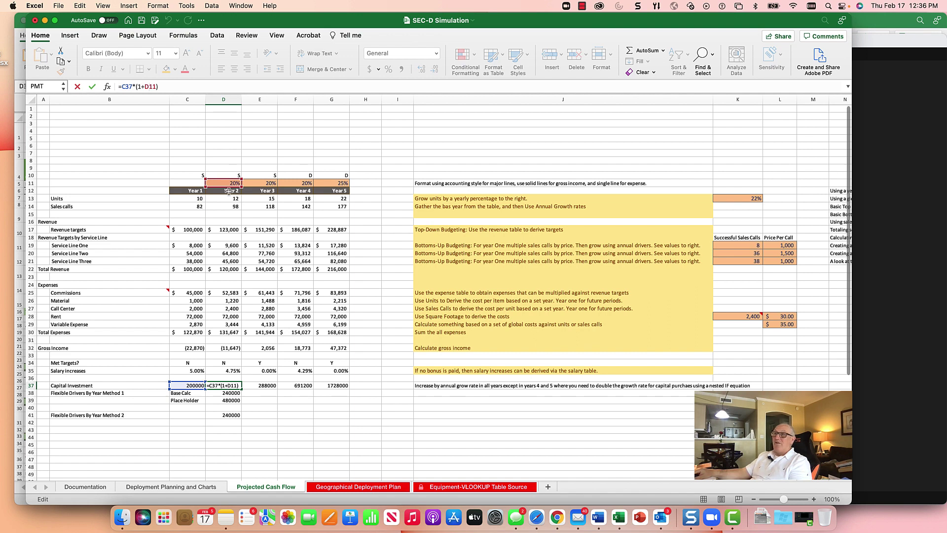
{"action": "left_click", "coordinate": [92, 87]}
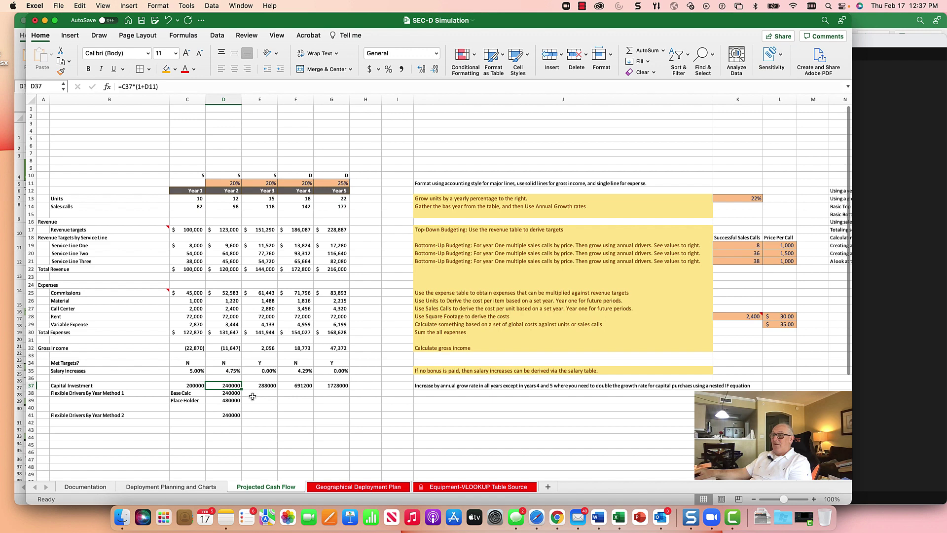
Fill the Capital Investment growth formula across Years 3, 4 and 5.
{"action": "left_click_drag", "start_coordinate": [242, 388], "coordinate": [271, 386]}
{"action": "left_click", "coordinate": [271, 385]}
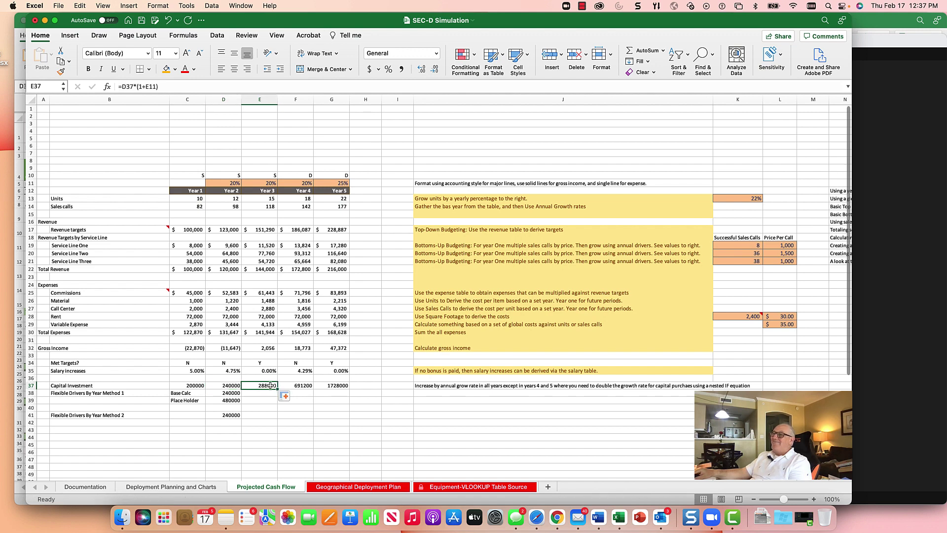
{"action": "left_click", "coordinate": [301, 388]}
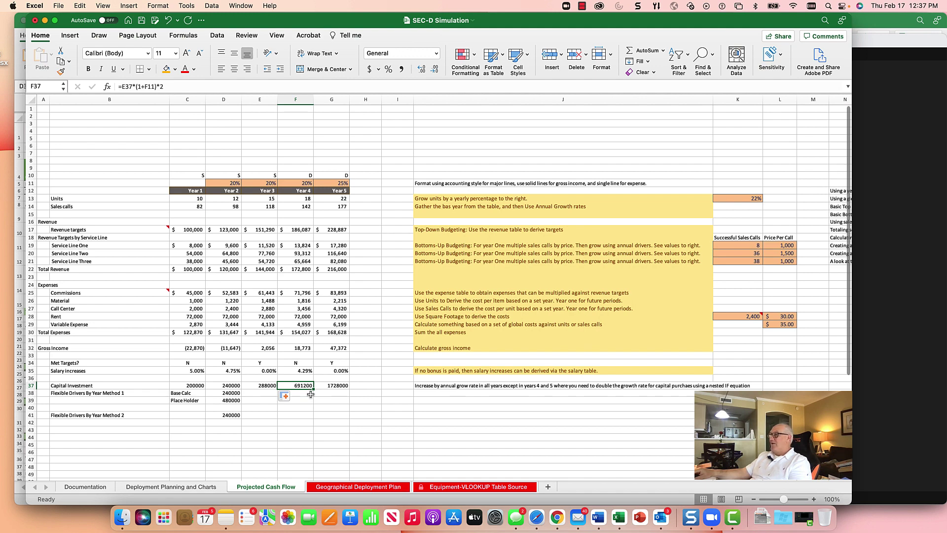
{"action": "left_click", "coordinate": [269, 387]}
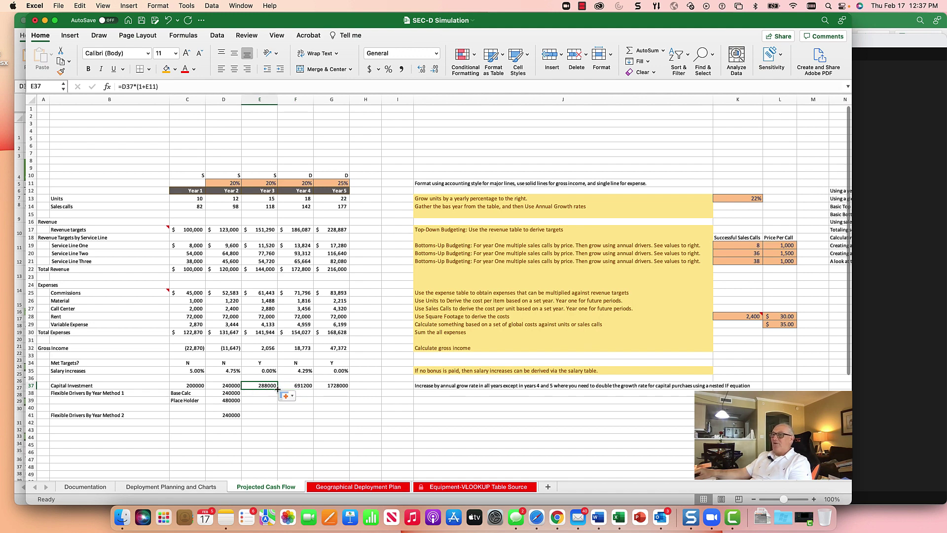
{"action": "left_click_drag", "start_coordinate": [276, 388], "coordinate": [342, 388]}
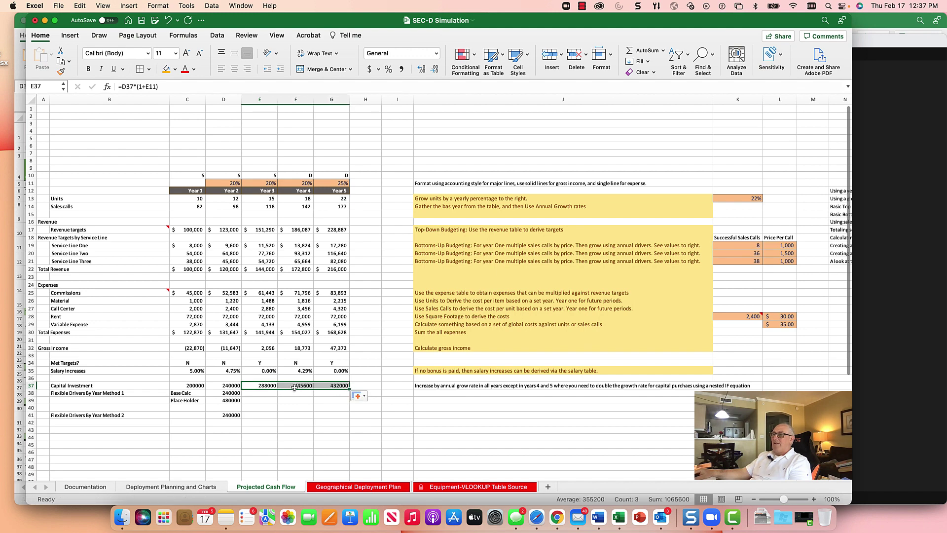
{"action": "left_click", "coordinate": [293, 387]}
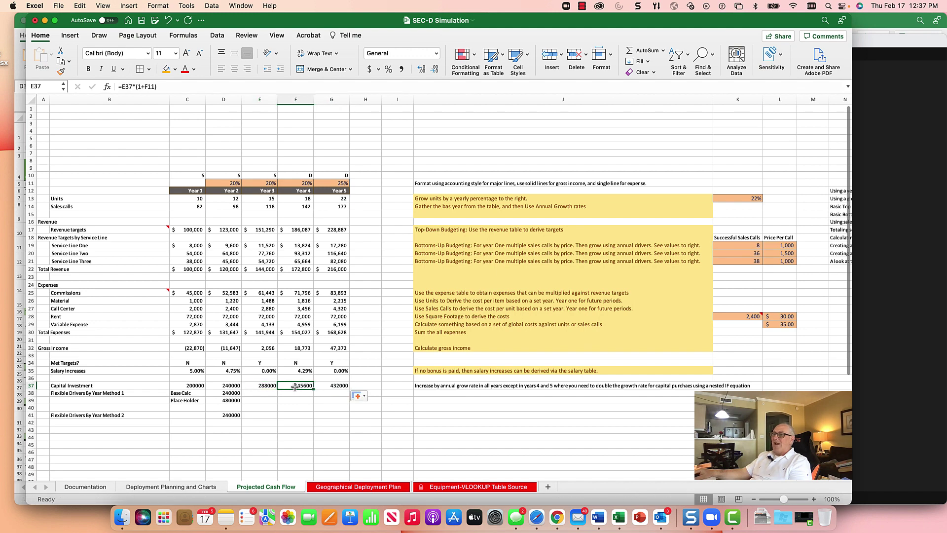
Append *2 to the Year 4 formula and copy it into Year 5, reaching 1728000.
{"action": "left_click", "coordinate": [172, 87]}
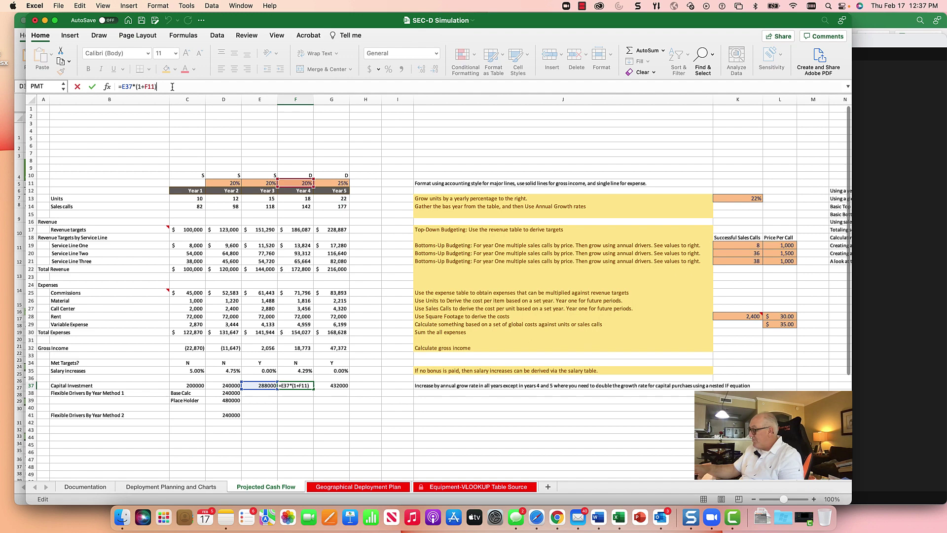
{"action": "type", "text": "*2"}
{"action": "key", "text": "Return"}
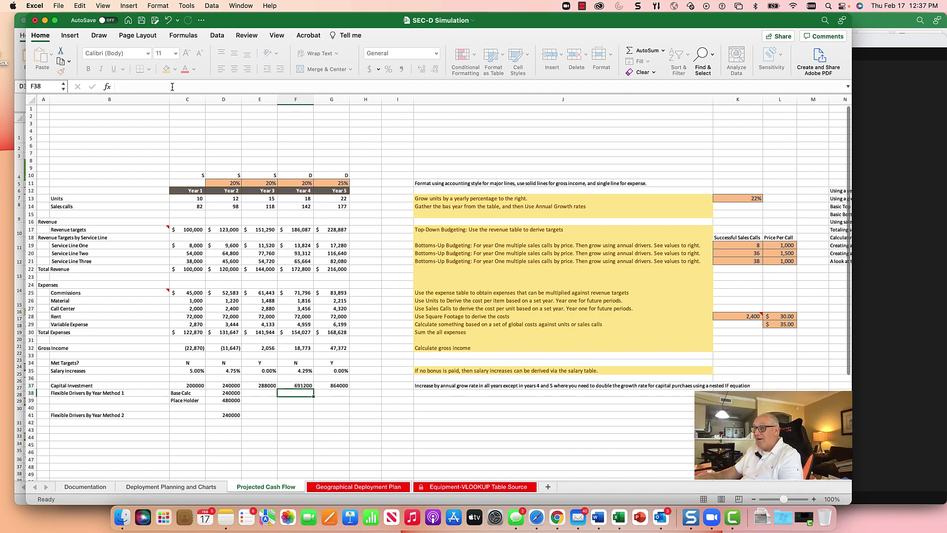
{"action": "key", "text": "cmd+c"}
{"action": "key", "text": "Right"}
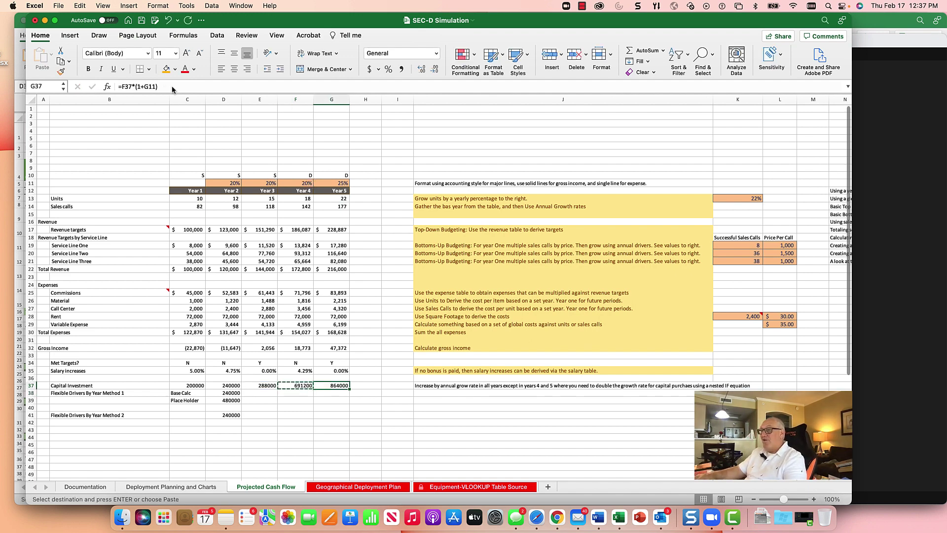
{"action": "key", "text": "Return"}
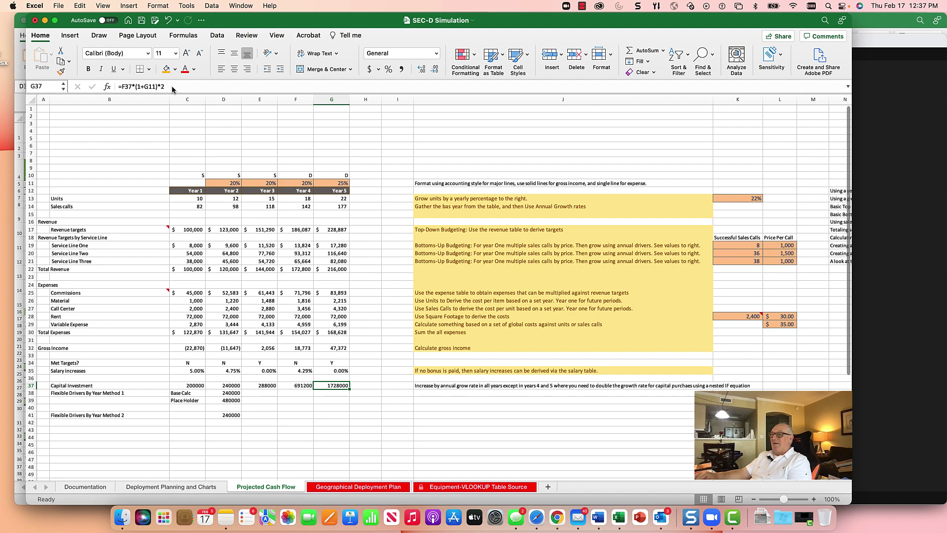
{"action": "key", "text": "Left"}
{"action": "key", "text": "Left"}
{"action": "key", "text": "Left"}
{"action": "key", "text": "Left"}
{"action": "key", "text": "Right"}
{"action": "key", "text": "Right"}
{"action": "key", "text": "Right"}
{"action": "key", "text": "Right"}
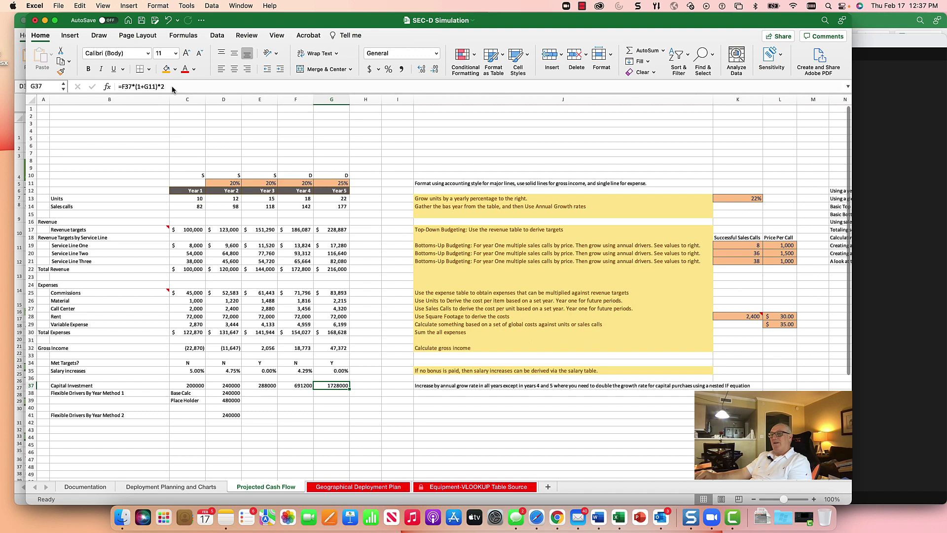
Compare the row 37 formulas, then delete the Year 2 and Year 3 Capital Investment cells.
{"action": "key", "text": "Left"}
{"action": "key", "text": "Left"}
{"action": "key", "text": "Left"}
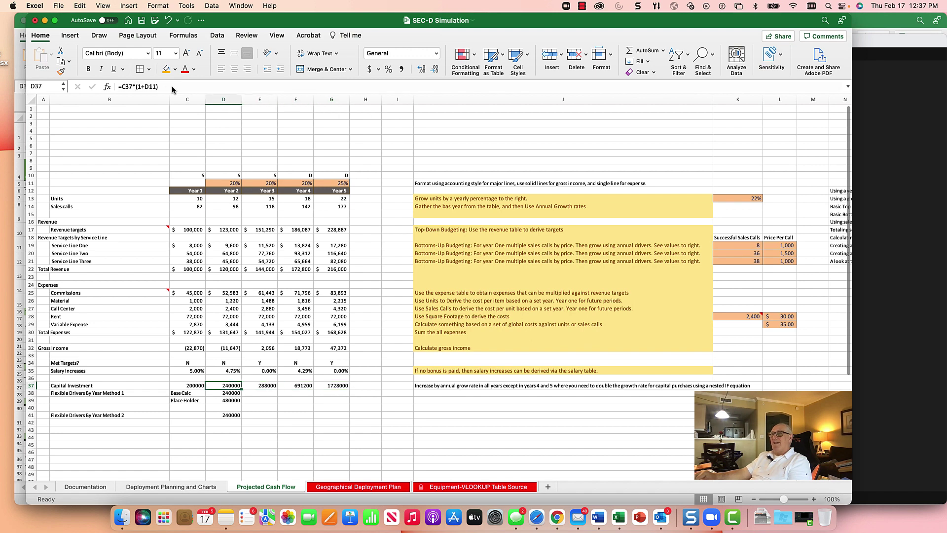
{"action": "key", "text": "Left"}
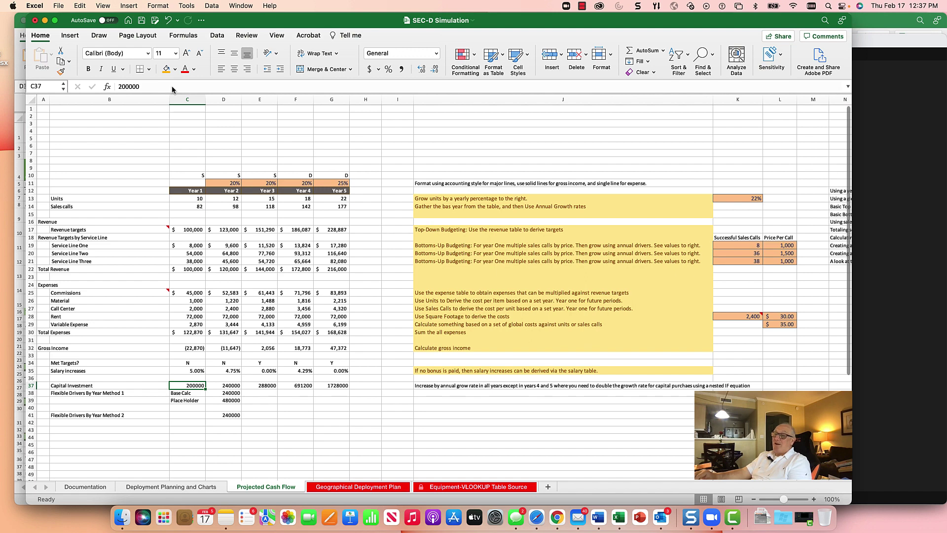
{"action": "key", "text": "Right"}
{"action": "key", "text": "Right"}
{"action": "key", "text": "Right"}
{"action": "key", "text": "Right"}
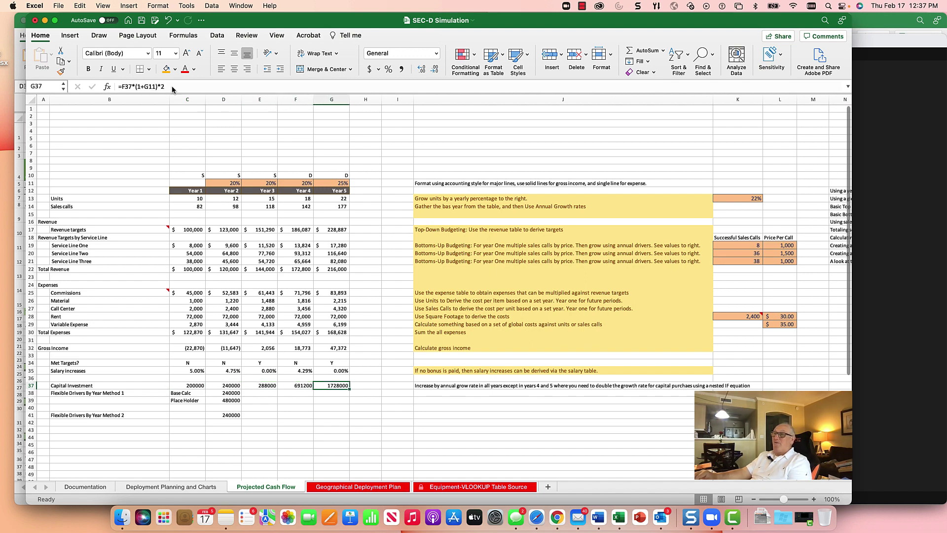
{"action": "key", "text": "Left"}
{"action": "key", "text": "Left"}
{"action": "key", "text": "Left"}
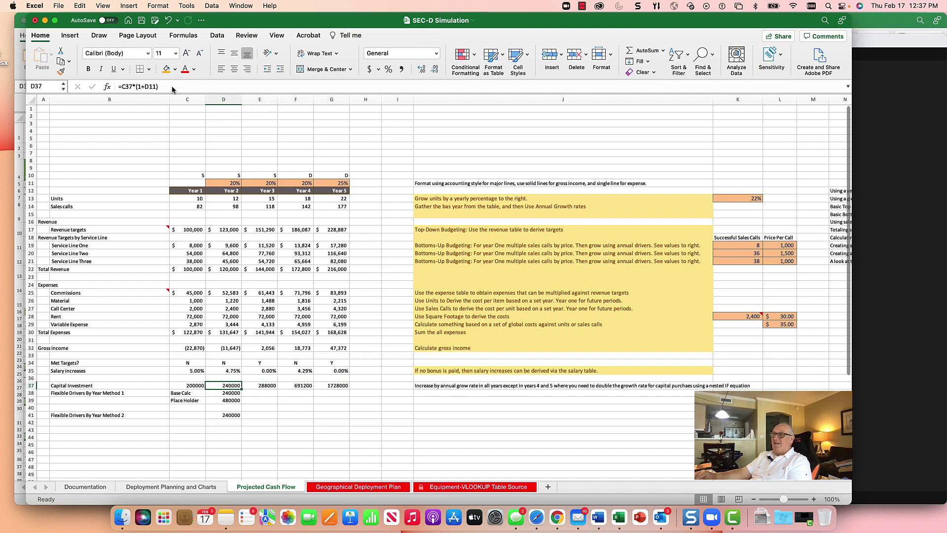
{"action": "key", "text": "Right"}
{"action": "key", "text": "Right"}
{"action": "key", "text": "Right"}
{"action": "key", "text": "Left"}
{"action": "key", "text": "Left"}
{"action": "key", "text": "Left"}
{"action": "key", "text": "Right"}
{"action": "key", "text": "Right"}
{"action": "key", "text": "Right"}
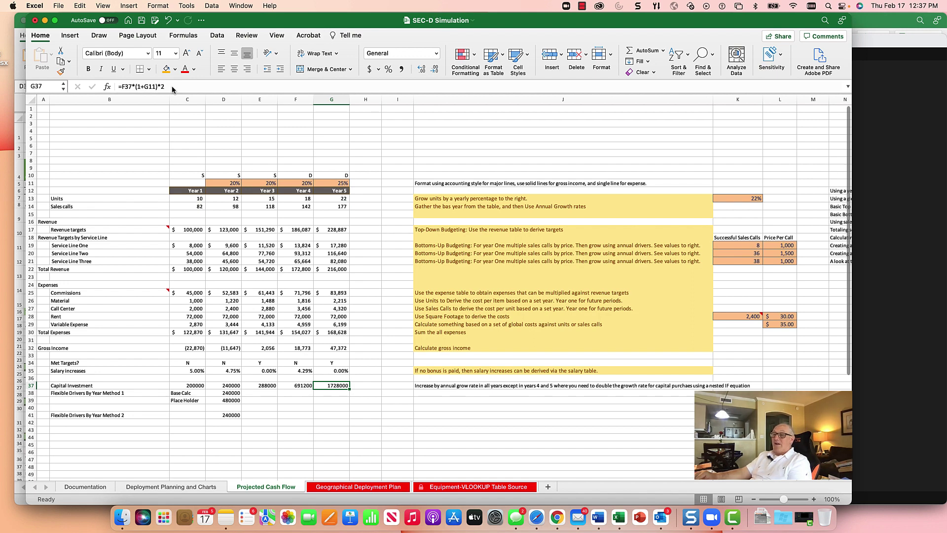
{"action": "key", "text": "Left"}
{"action": "key", "text": "Left"}
{"action": "key", "text": "Left"}
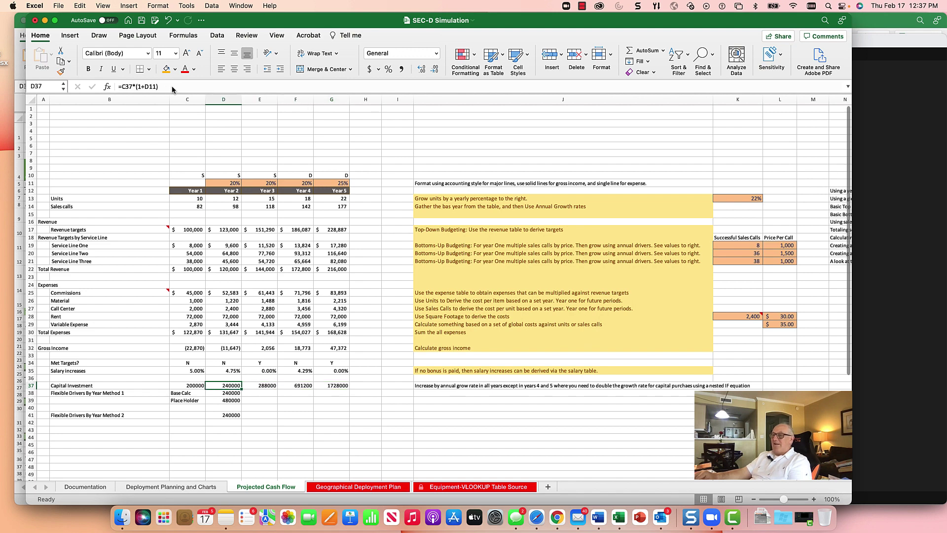
{"action": "key", "text": "Delete"}
Delete the Year 4 and Year 5 formulas, then move to D38's placeholder IF formula.
{"action": "key", "text": "Right"}
{"action": "key", "text": "Delete"}
{"action": "key", "text": "Right"}
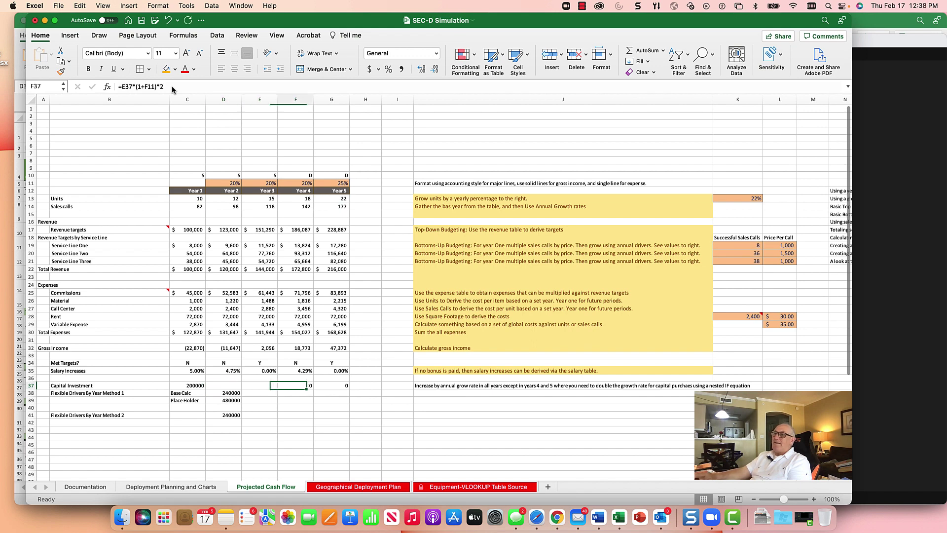
{"action": "key", "text": "Delete"}
{"action": "key", "text": "Right"}
{"action": "key", "text": "Delete"}
{"action": "key", "text": "Left"}
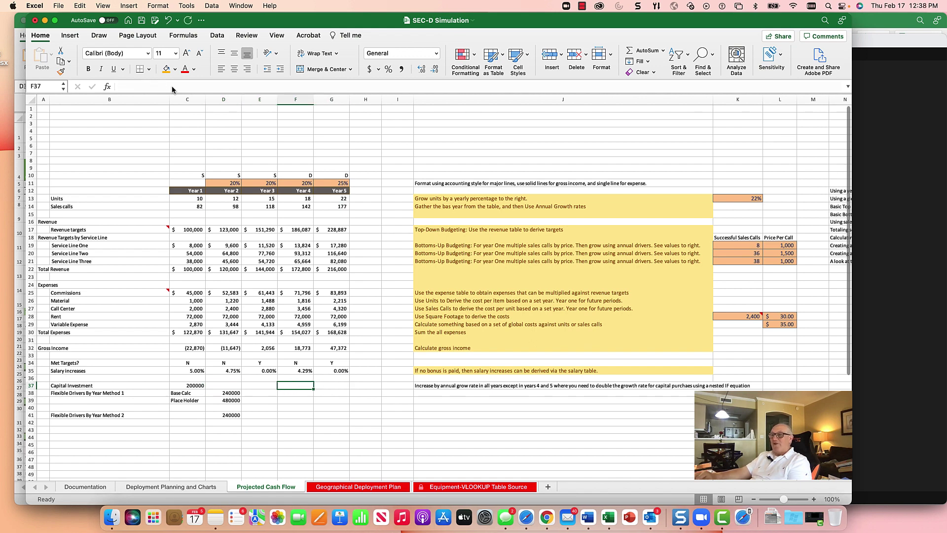
{"action": "key", "text": "Left"}
{"action": "key", "text": "Left"}
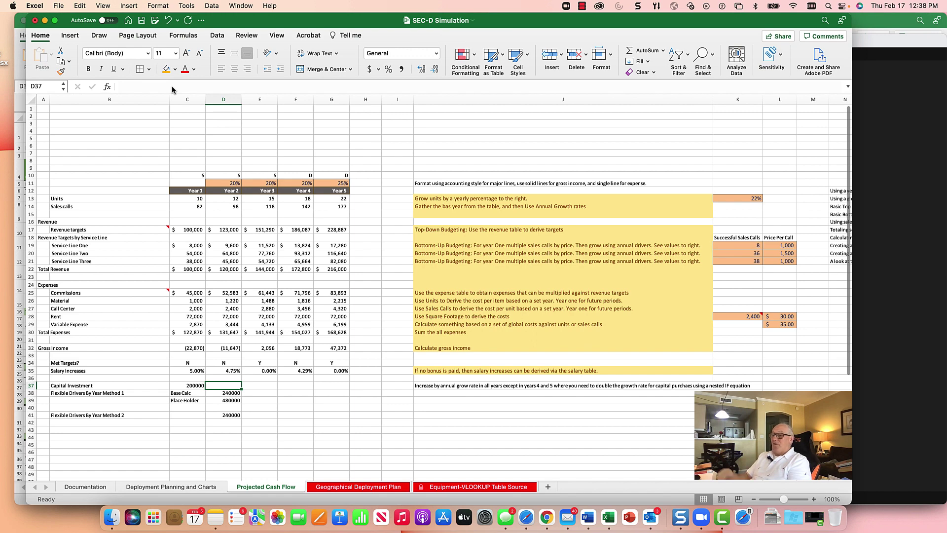
{"action": "key", "text": "Down"}
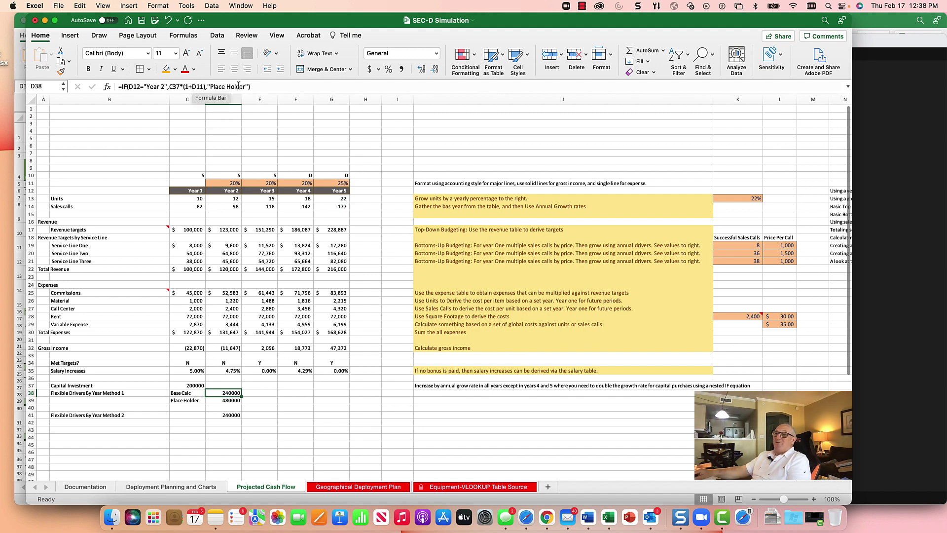
Finish D38's Year 2 IF formula in Formula Builder (240000), then check D39's Year 3 IF.
{"action": "left_click", "coordinate": [108, 87]}
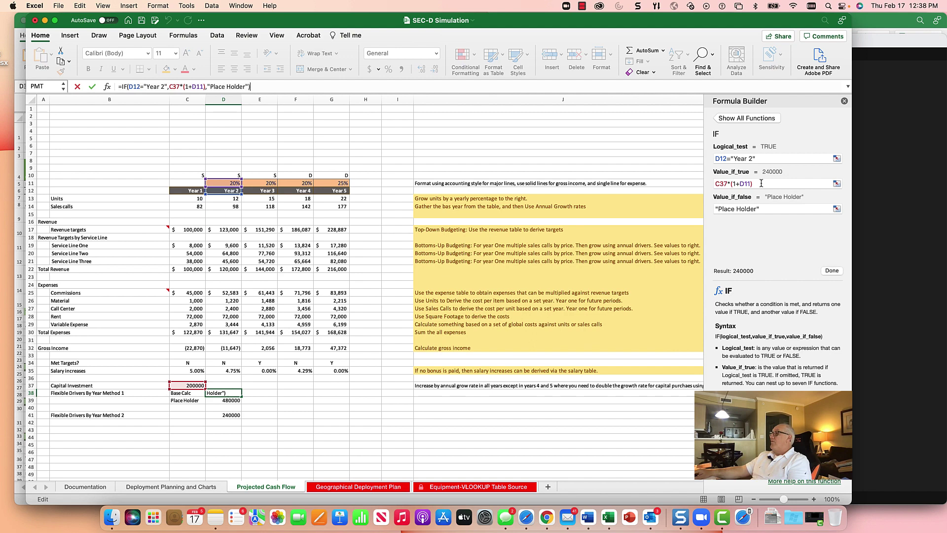
{"action": "left_click", "coordinate": [830, 271]}
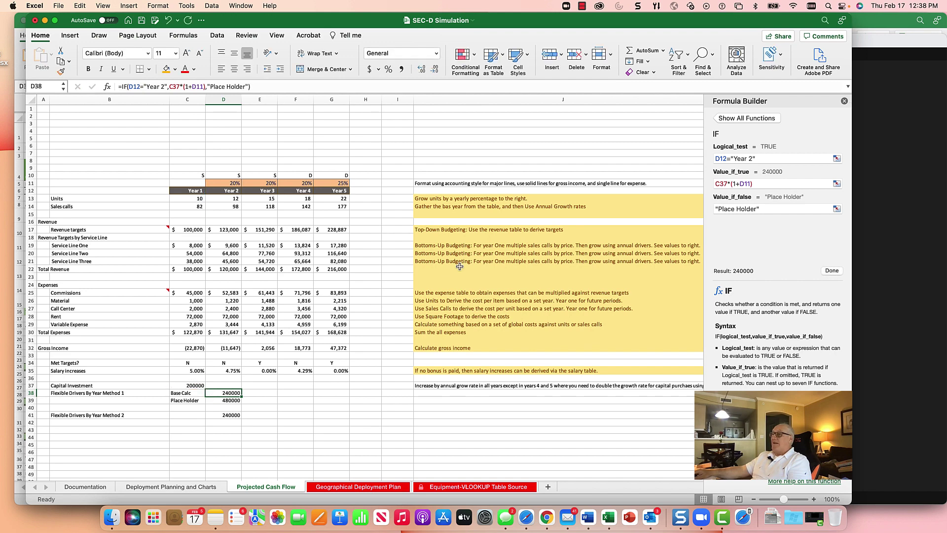
{"action": "left_click", "coordinate": [235, 402]}
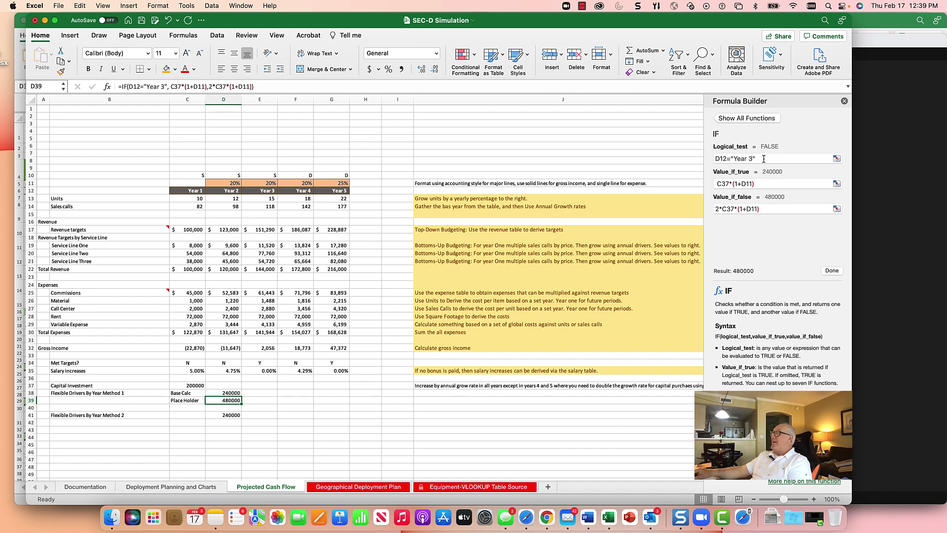
Close Formula Builder and paste D38's Year 2 IF formula into D37.
{"action": "left_click", "coordinate": [844, 101]}
{"action": "left_click", "coordinate": [231, 392]}
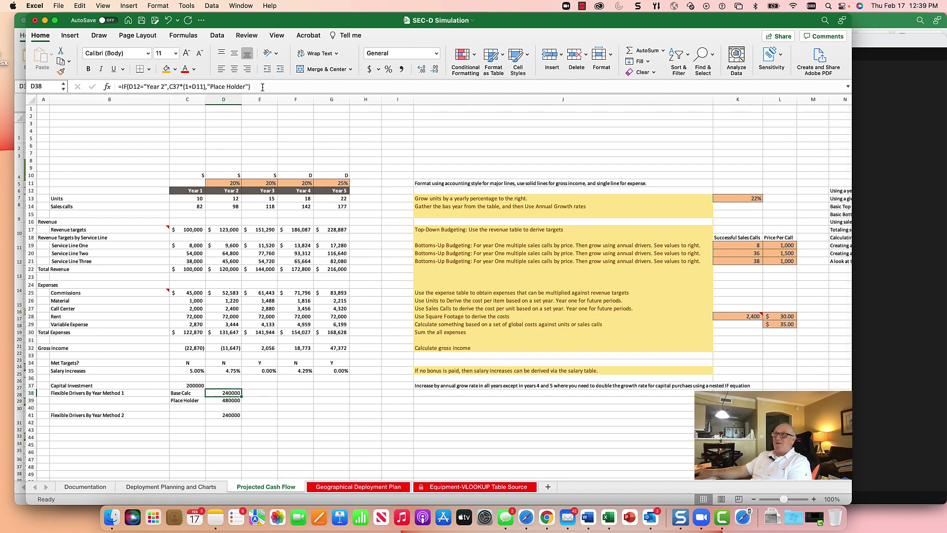
{"action": "left_click_drag", "start_coordinate": [263, 87], "coordinate": [122, 89]}
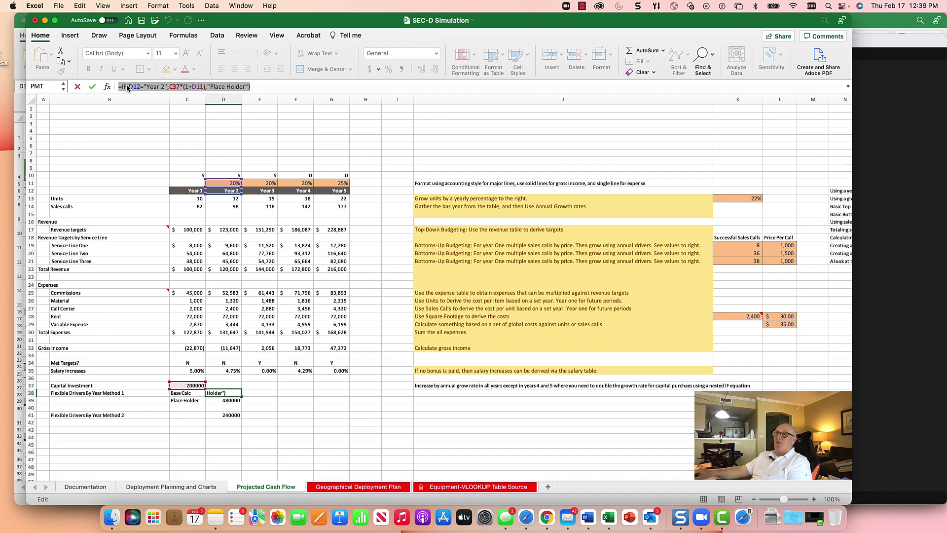
{"action": "right_click", "coordinate": [127, 88]}
{"action": "left_click", "coordinate": [140, 102]}
{"action": "left_click", "coordinate": [77, 88]}
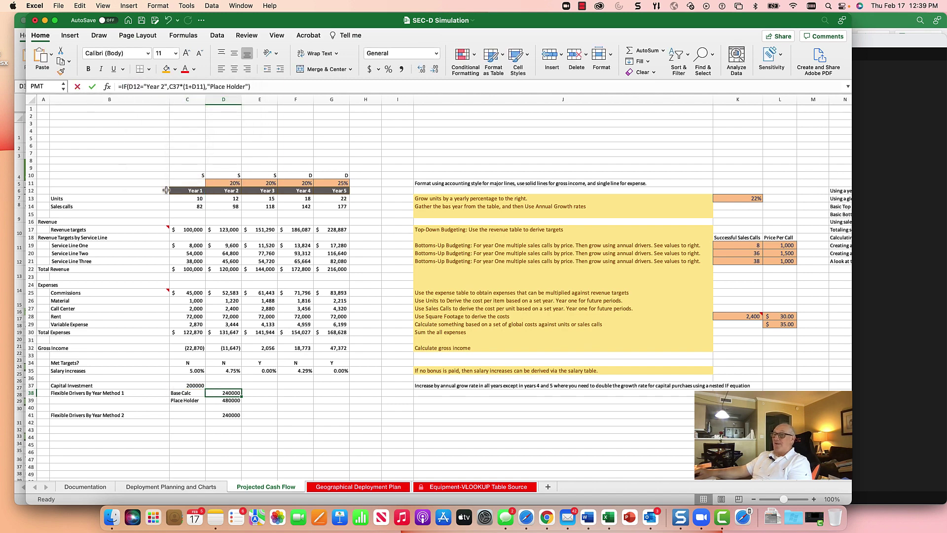
{"action": "left_click", "coordinate": [225, 385]}
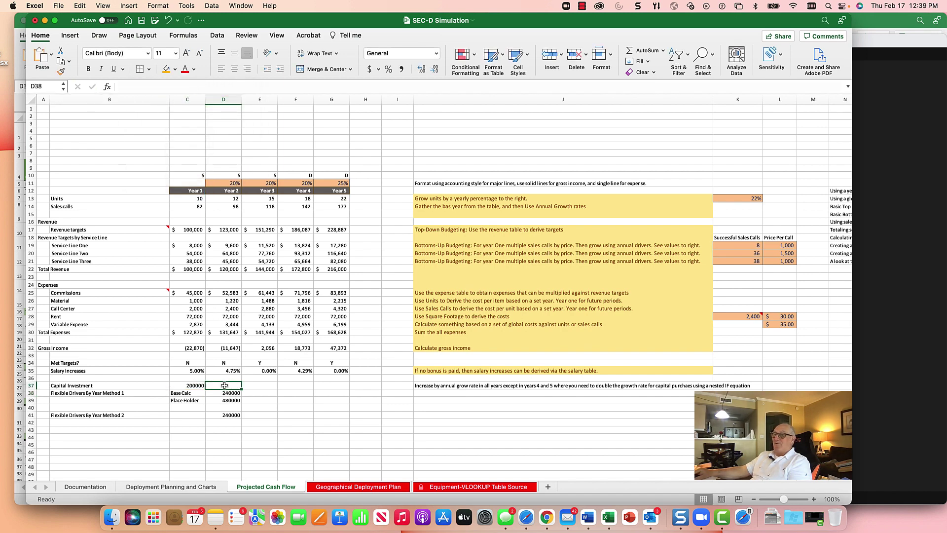
{"action": "left_click", "coordinate": [148, 87]}
{"action": "right_click", "coordinate": [149, 86]}
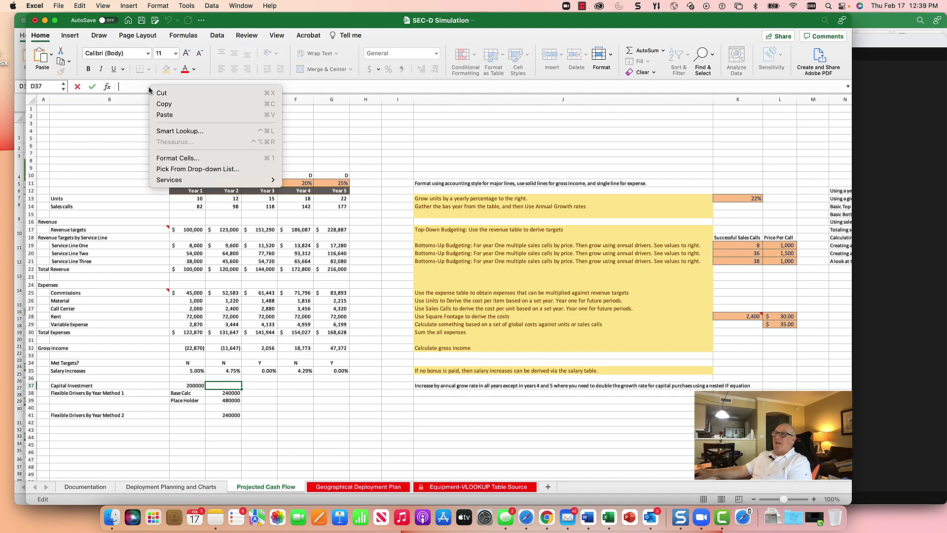
{"action": "left_click", "coordinate": [165, 115]}
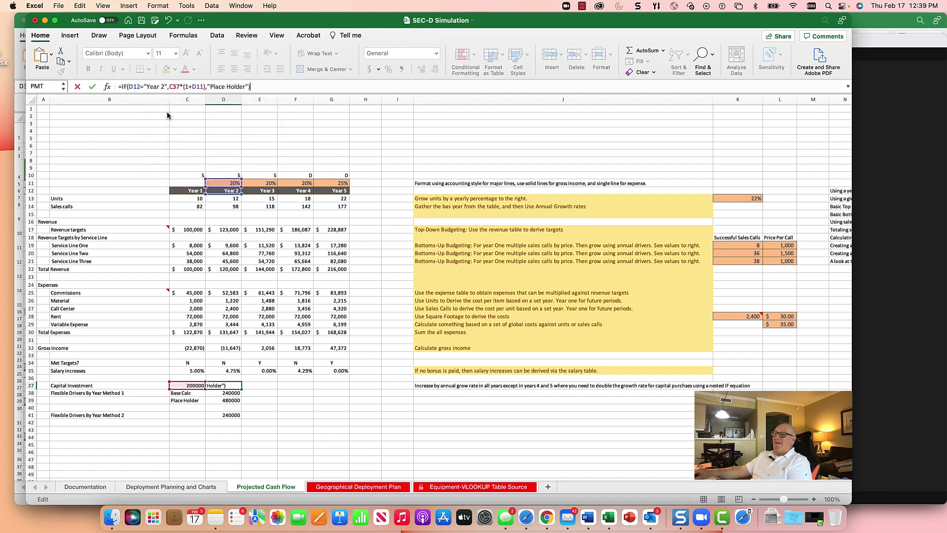
{"action": "left_click", "coordinate": [91, 86]}
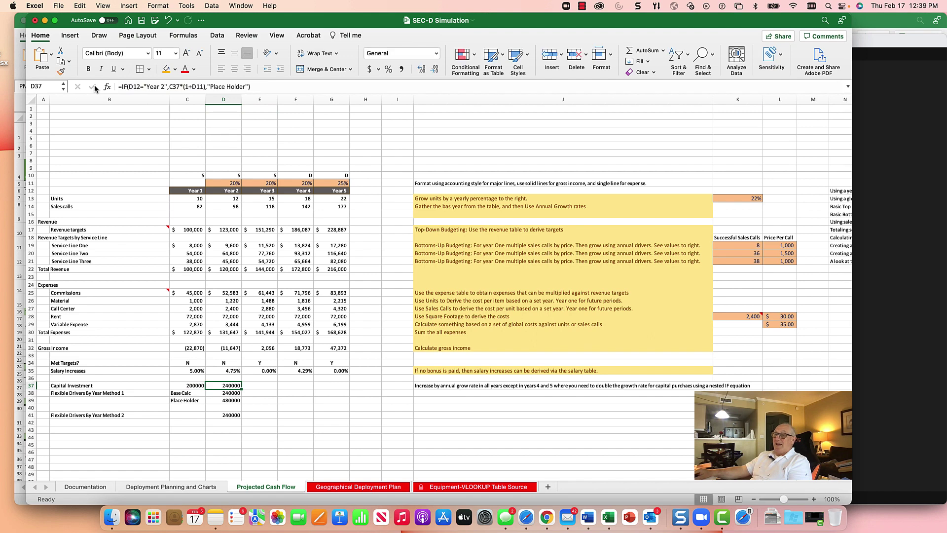
Copy the Year 3 IF formula text from D39.
{"action": "left_click", "coordinate": [231, 400]}
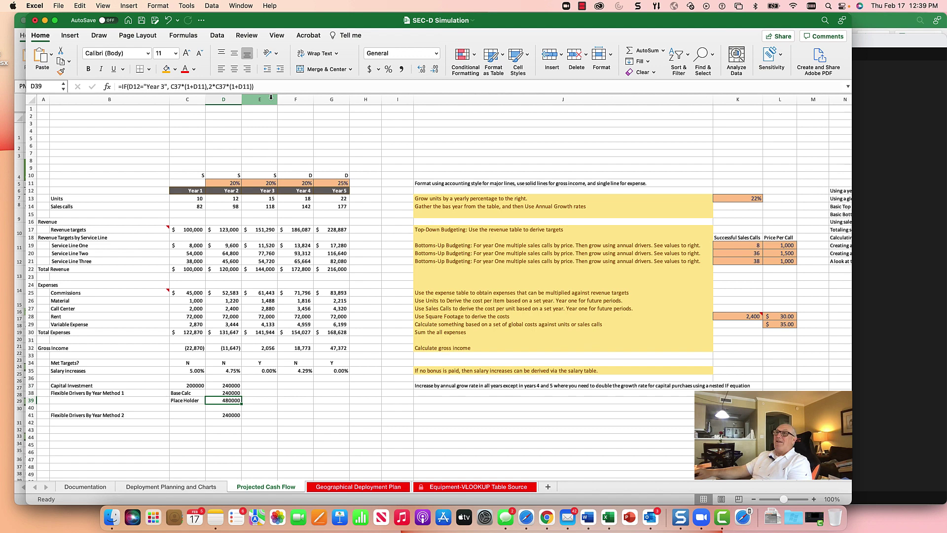
{"action": "left_click_drag", "start_coordinate": [266, 86], "coordinate": [116, 87]}
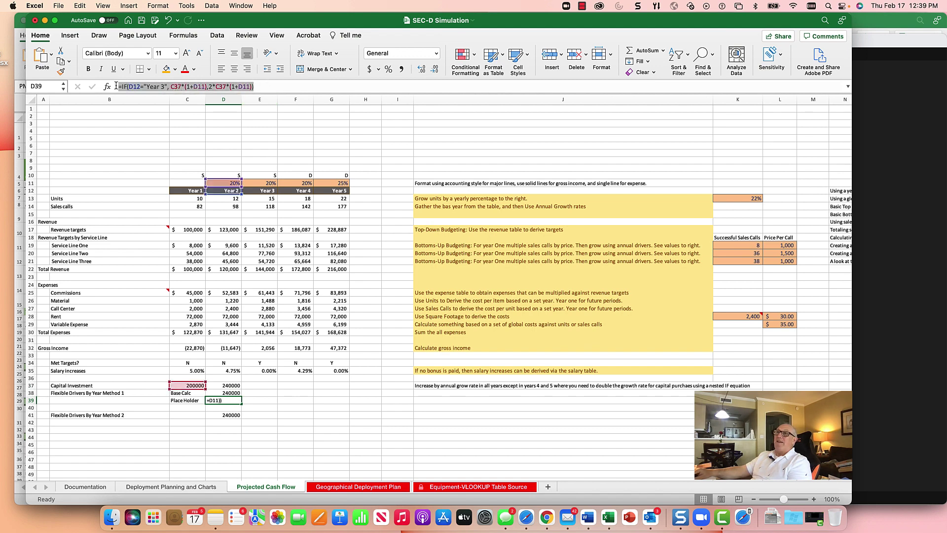
{"action": "right_click", "coordinate": [150, 88]}
{"action": "left_click", "coordinate": [163, 104]}
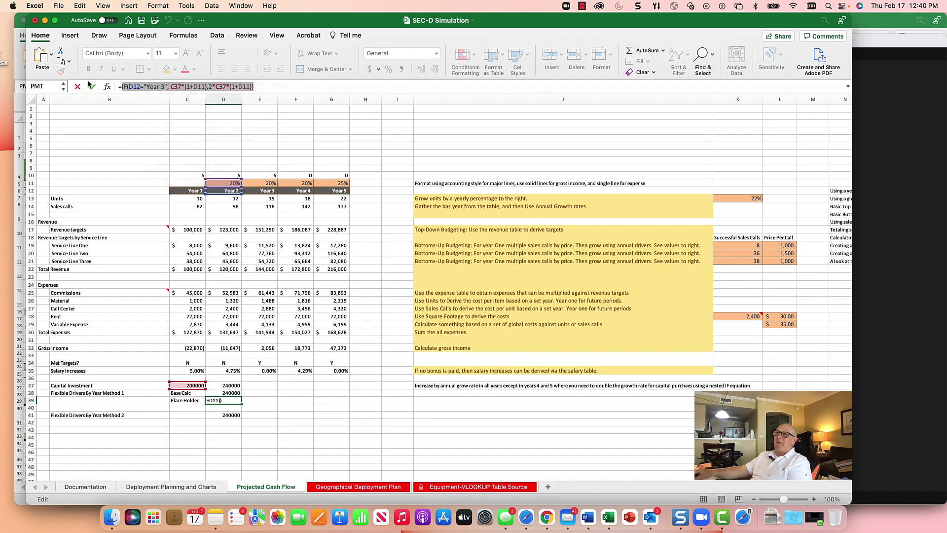
{"action": "left_click", "coordinate": [93, 87]}
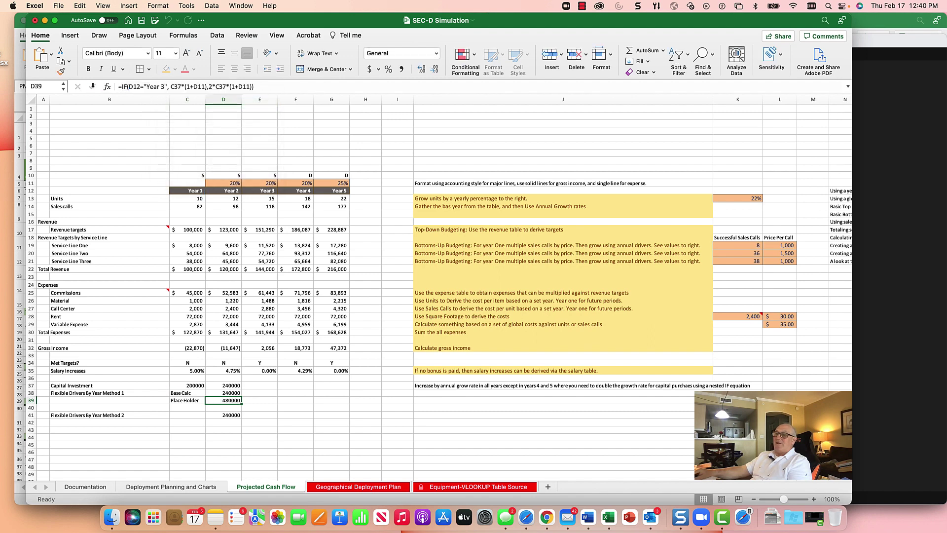
Replace D37's "Place Holder" with the Year 3 IF and fill it through G37.
{"action": "left_click", "coordinate": [233, 385]}
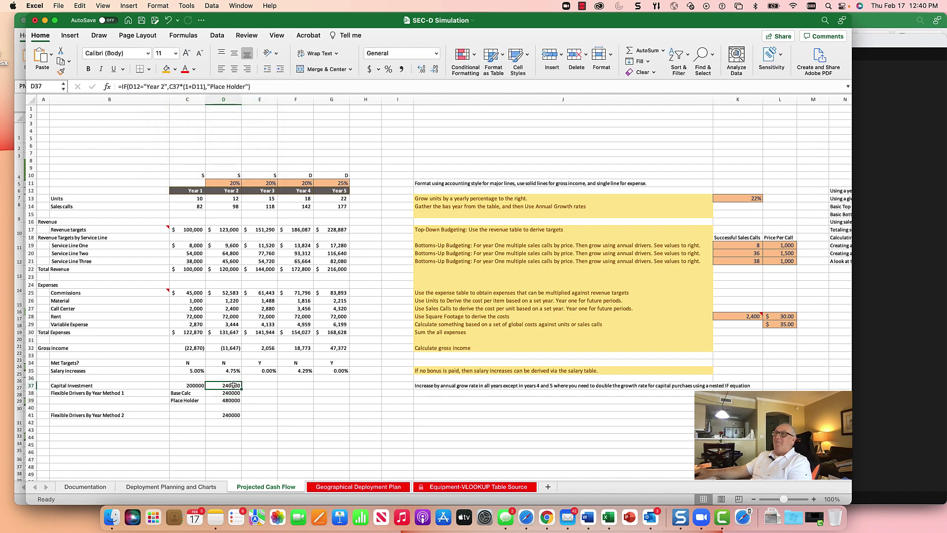
{"action": "left_click", "coordinate": [247, 86]}
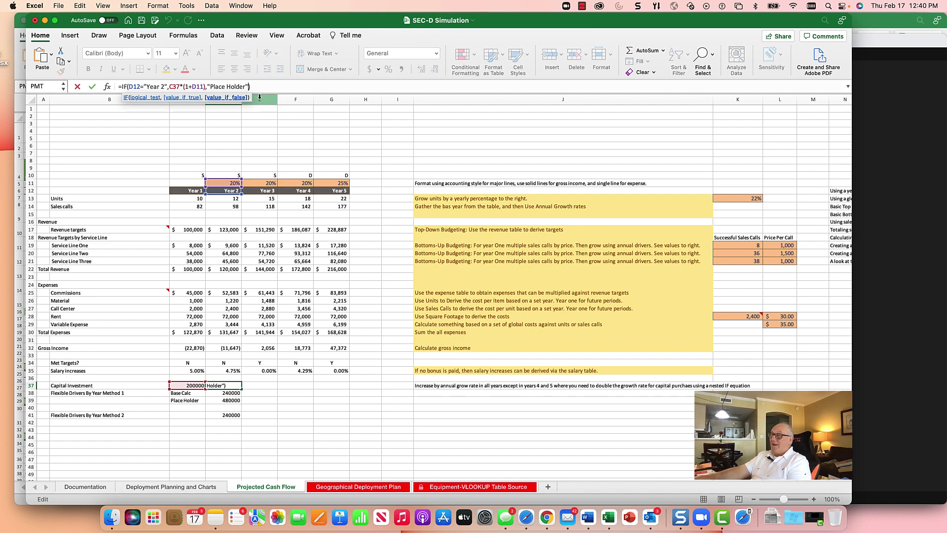
{"action": "key", "text": "BackSpace"}
{"action": "key", "text": "BackSpace"}
{"action": "key", "text": "BackSpace"}
{"action": "key", "text": "BackSpace"}
{"action": "key", "text": "BackSpace"}
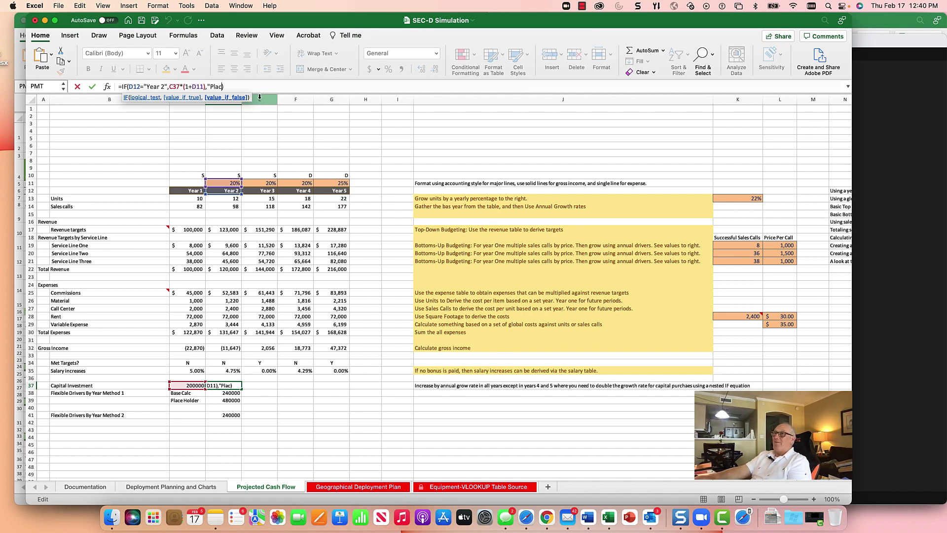
{"action": "key", "text": "BackSpace"}
{"action": "key", "text": "BackSpace"}
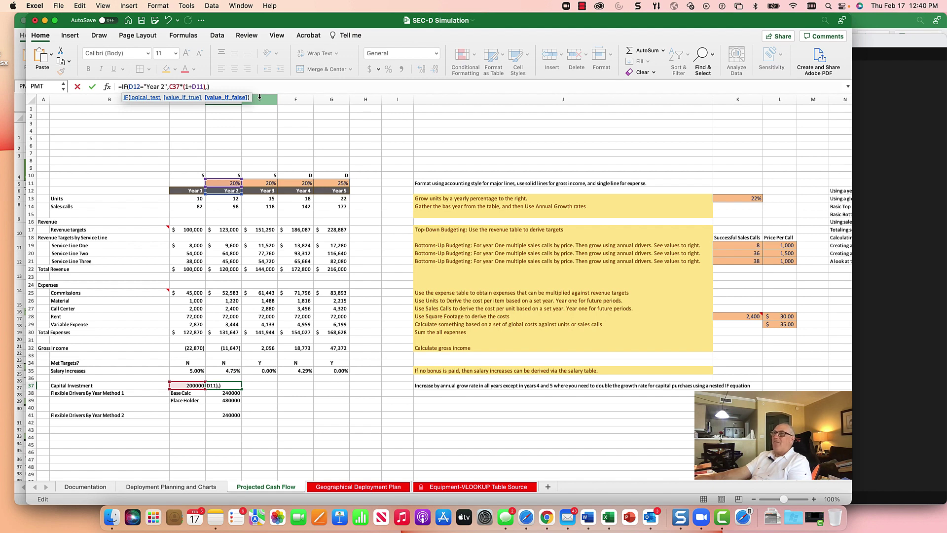
{"action": "key", "text": "super+v"}
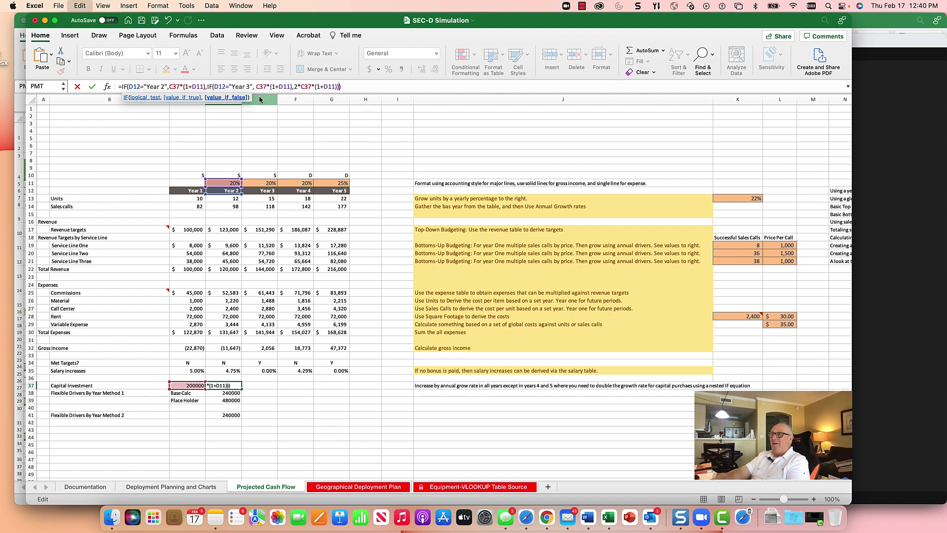
{"action": "left_click", "coordinate": [92, 87]}
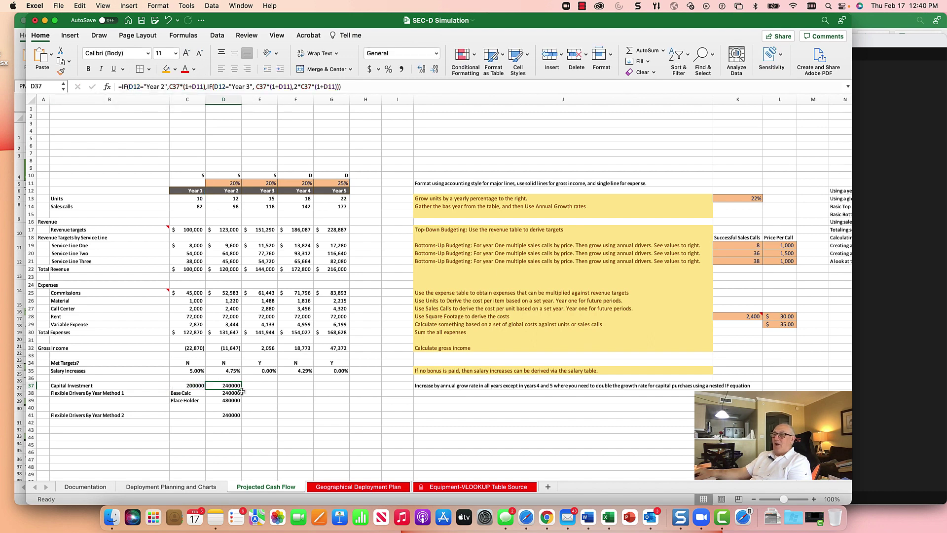
{"action": "left_click_drag", "start_coordinate": [241, 389], "coordinate": [337, 388]}
{"action": "left_click", "coordinate": [287, 409]}
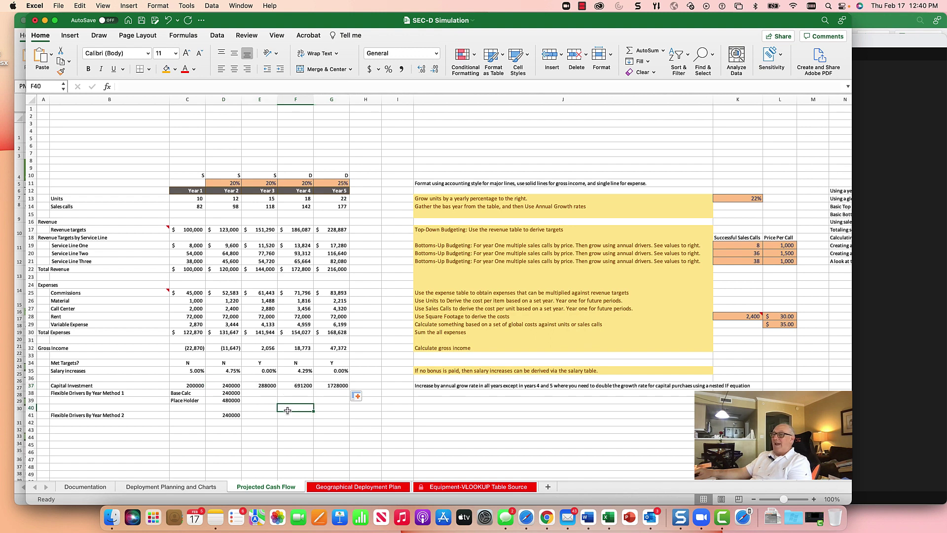
{"action": "left_click", "coordinate": [232, 385]}
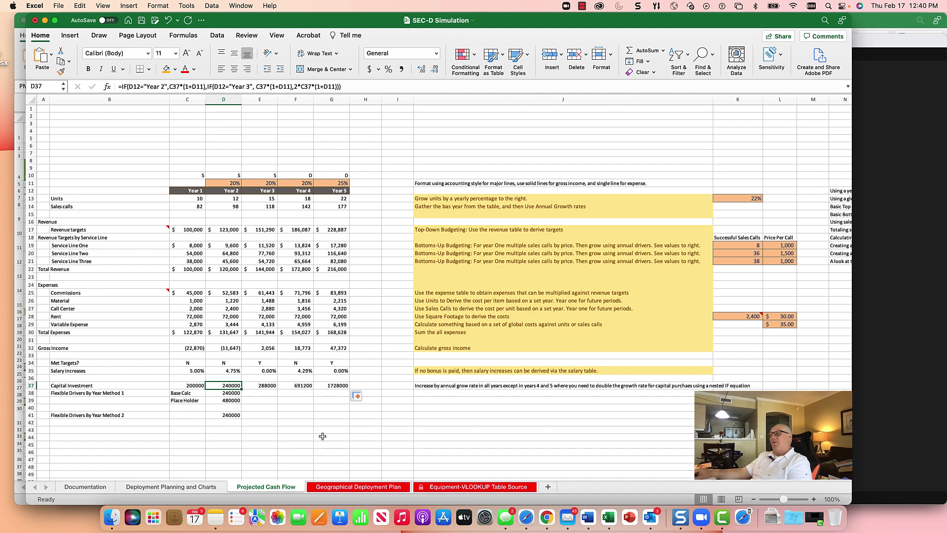
{"action": "left_click", "coordinate": [294, 385]}
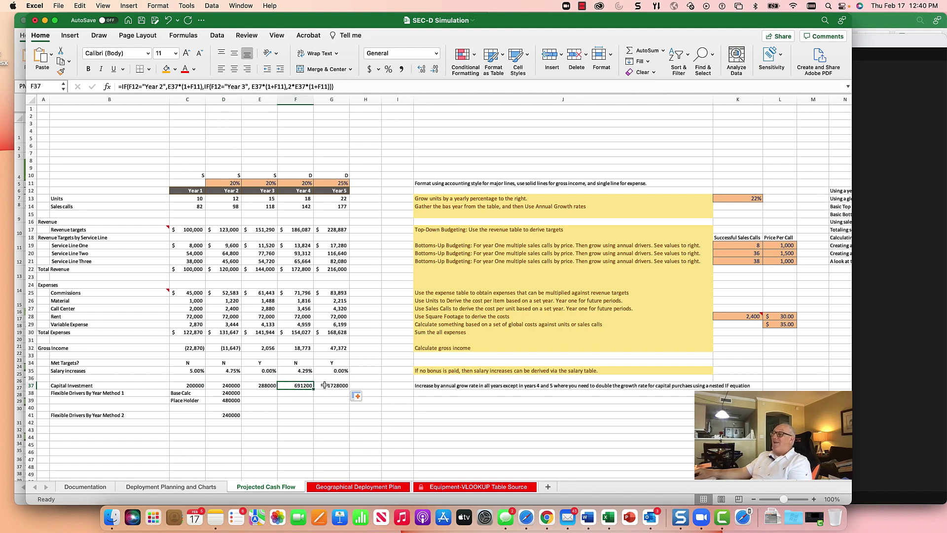
{"action": "left_click", "coordinate": [324, 385]}
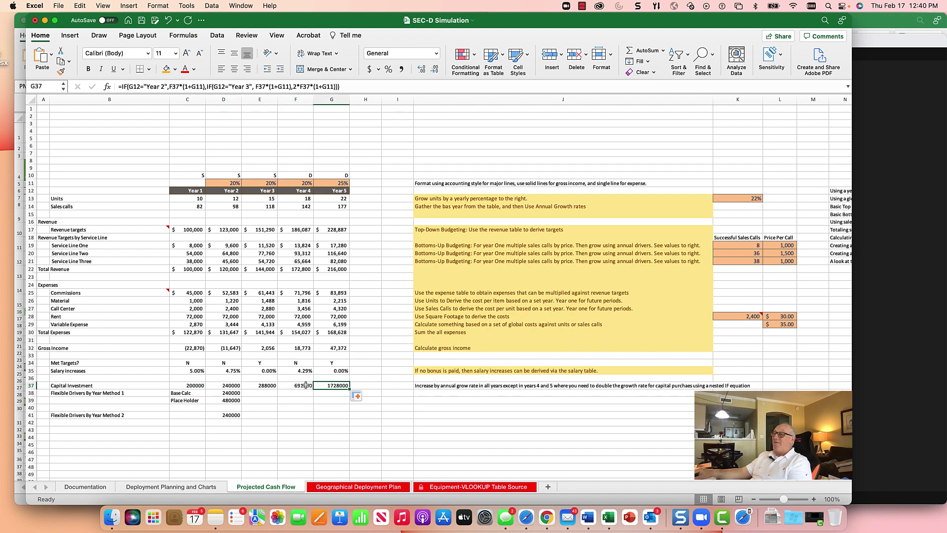
{"action": "left_click", "coordinate": [306, 385]}
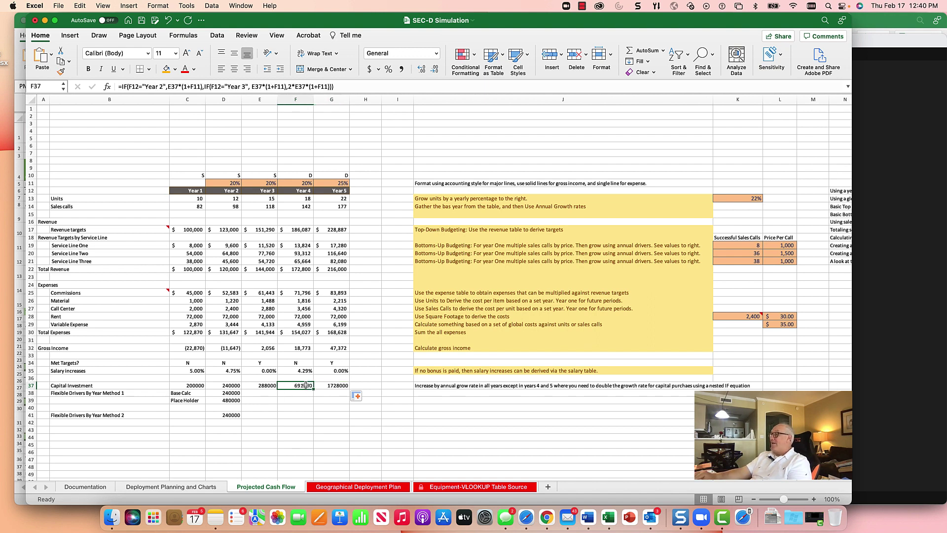
{"action": "key", "text": "Right"}
{"action": "key", "text": "Left"}
{"action": "key", "text": "Left"}
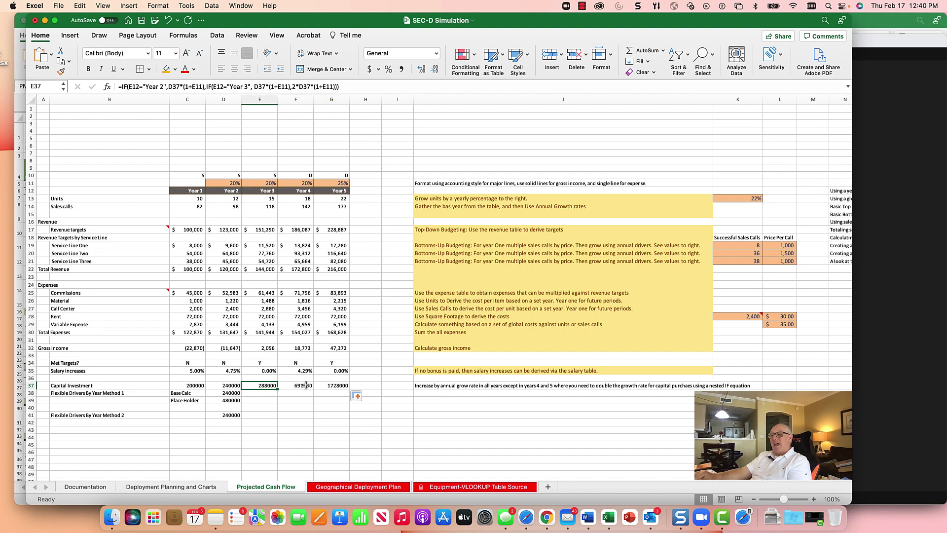
{"action": "key", "text": "Right"}
{"action": "key", "text": "Right"}
{"action": "key", "text": "Left"}
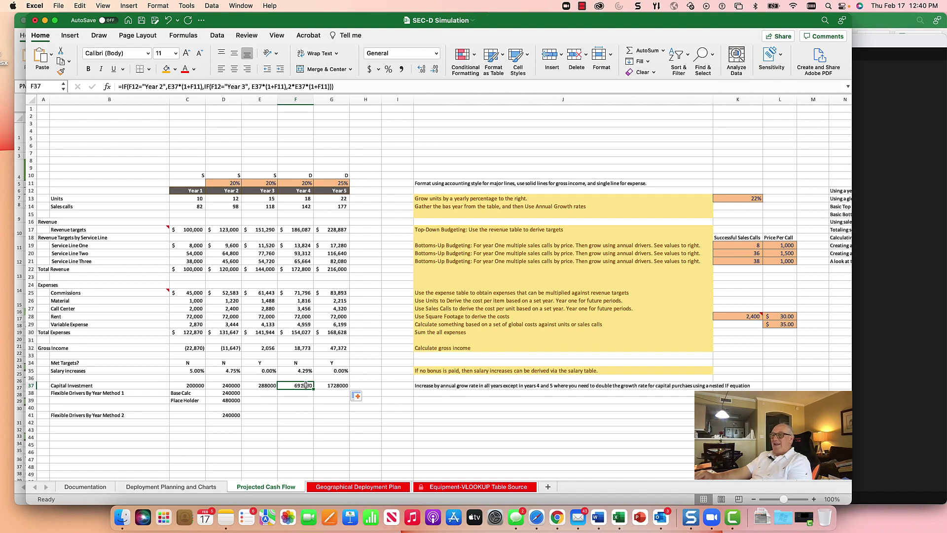
{"action": "key", "text": "Left"}
{"action": "key", "text": "Left"}
{"action": "key", "text": "Right"}
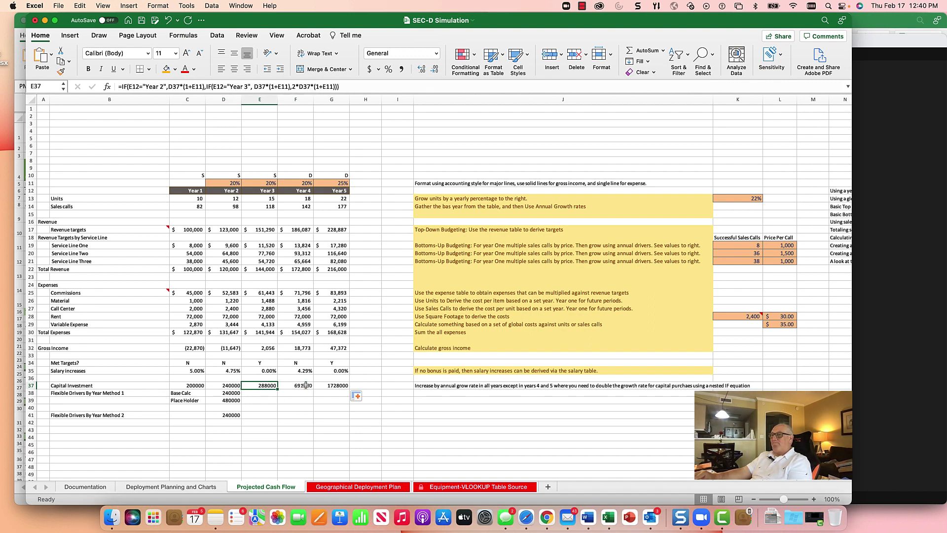
{"action": "key", "text": "Left"}
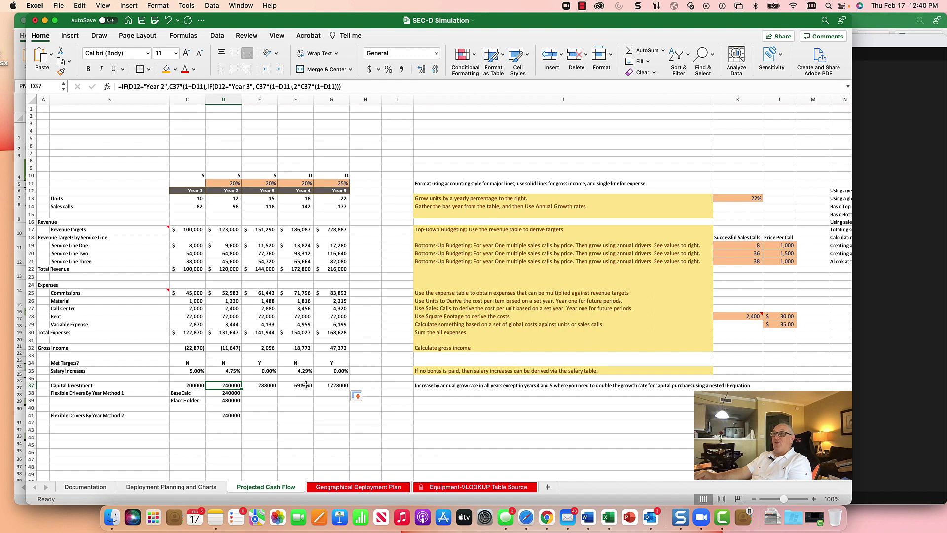
{"action": "key", "text": "Right"}
{"action": "key", "text": "Right"}
{"action": "key", "text": "Right"}
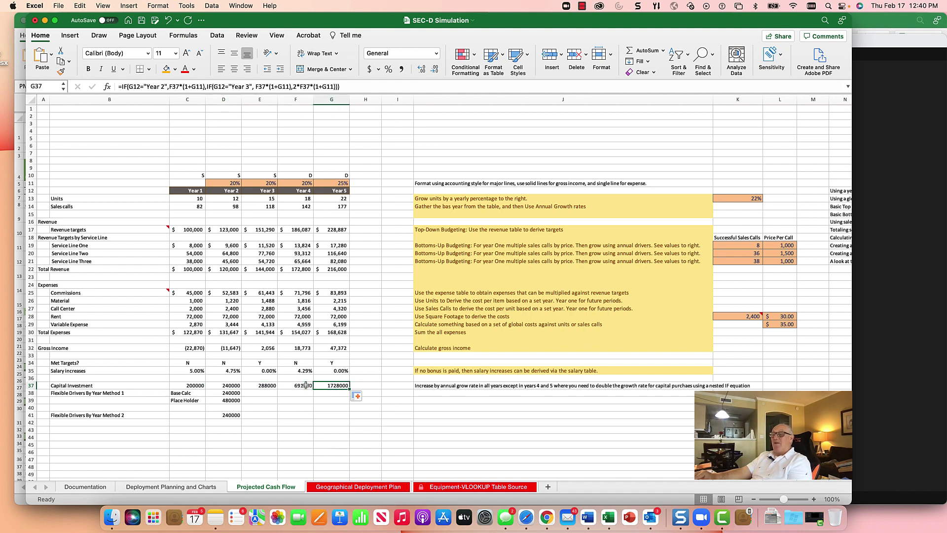
{"action": "key", "text": "Left"}
{"action": "key", "text": "Left"}
{"action": "key", "text": "Left"}
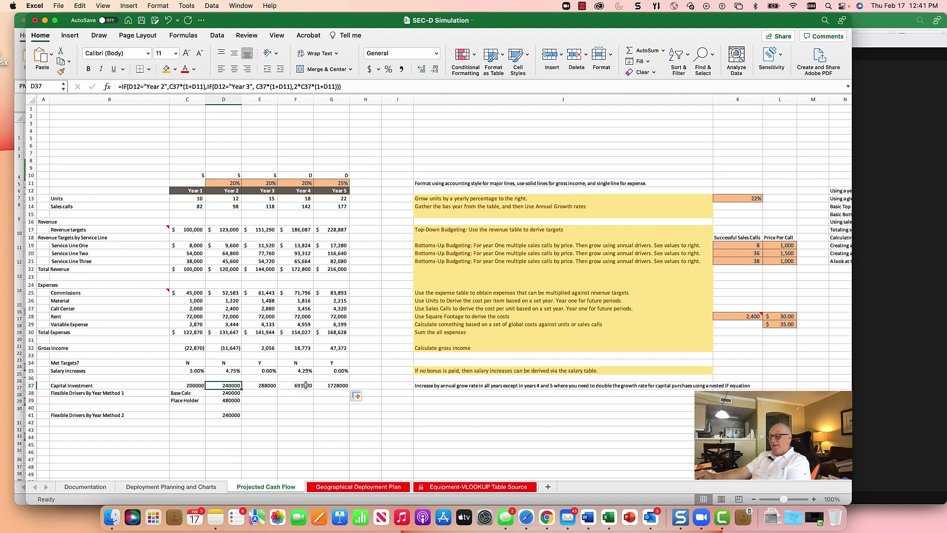
{"action": "key", "text": "shift+Right"}
{"action": "key", "text": "shift+Right"}
{"action": "key", "text": "shift+Right"}
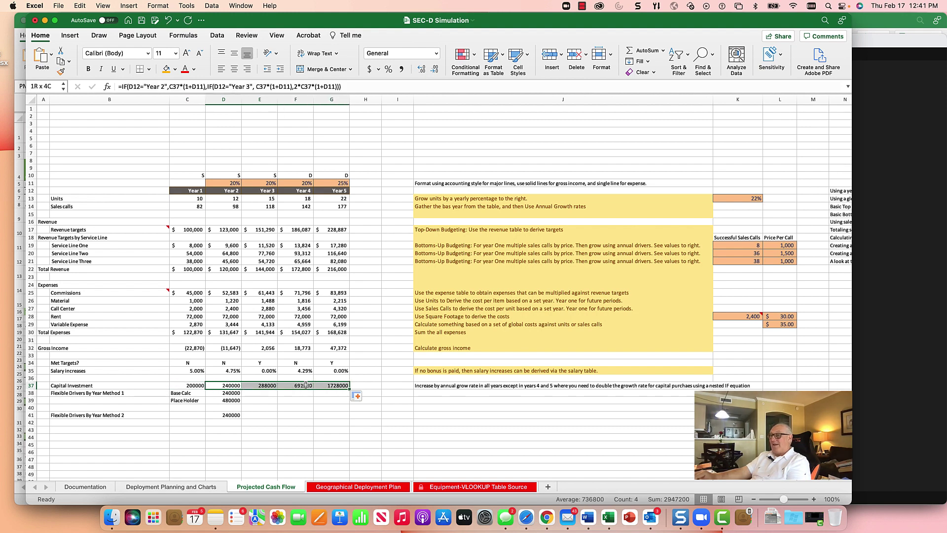
{"action": "key", "text": "Delete"}
{"action": "key", "text": "Down"}
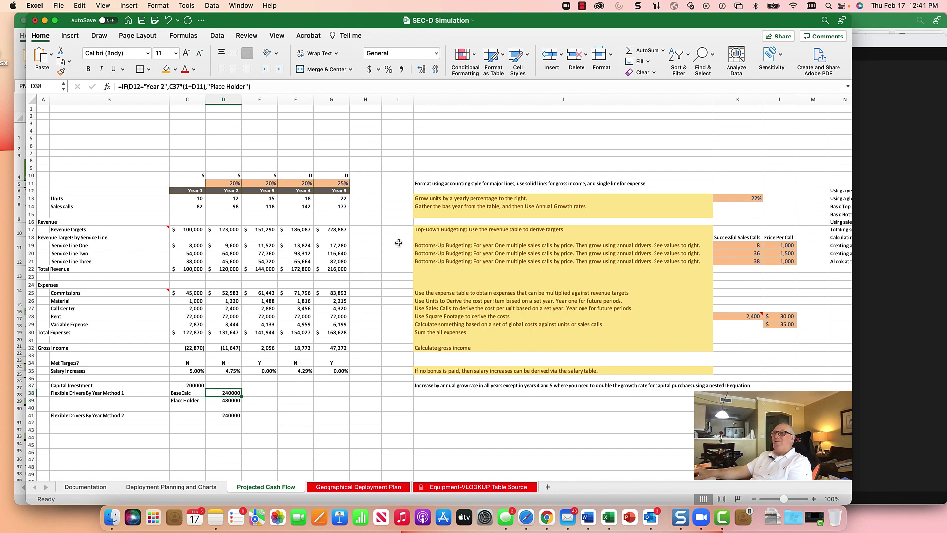
{"action": "left_click", "coordinate": [189, 176]}
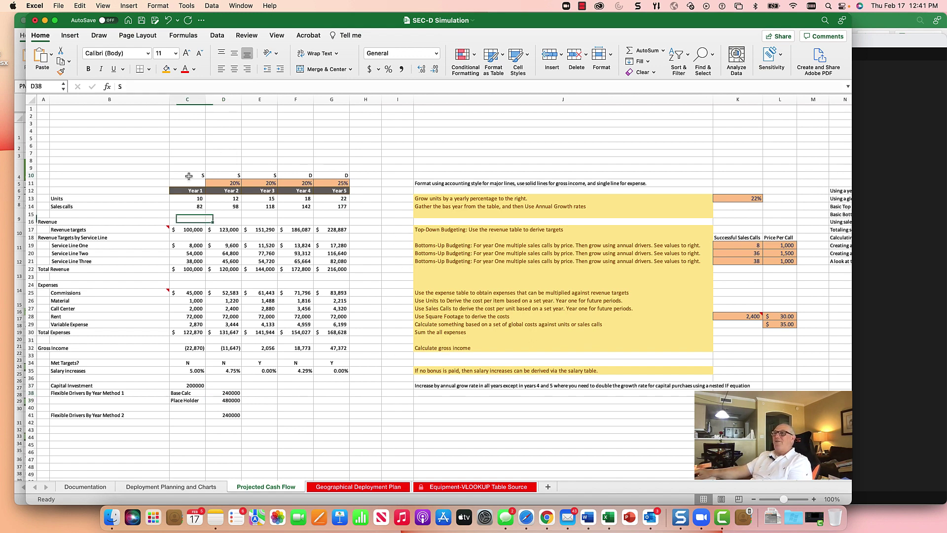
{"action": "left_click", "coordinate": [235, 175]}
{"action": "left_click", "coordinate": [260, 176]}
{"action": "left_click", "coordinate": [296, 176]}
{"action": "left_click", "coordinate": [345, 176]}
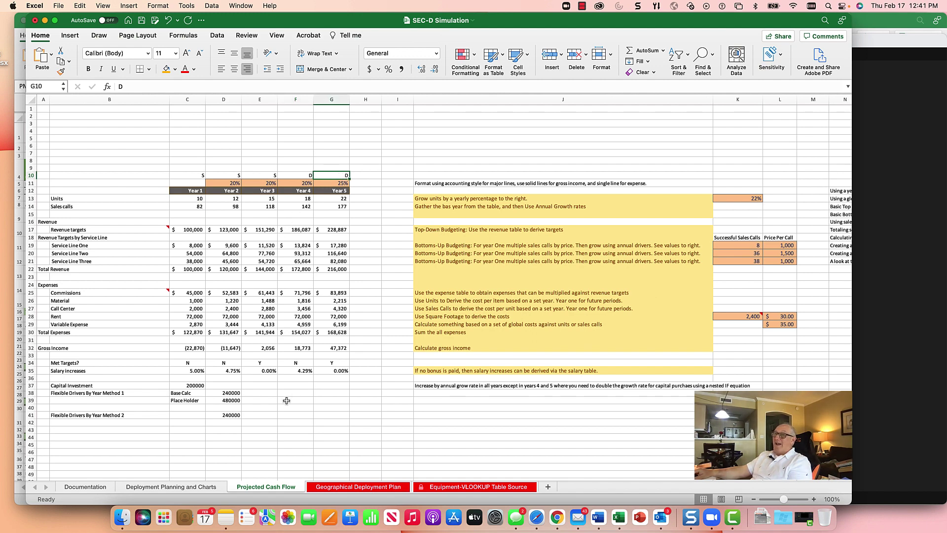
{"action": "left_click", "coordinate": [233, 414]}
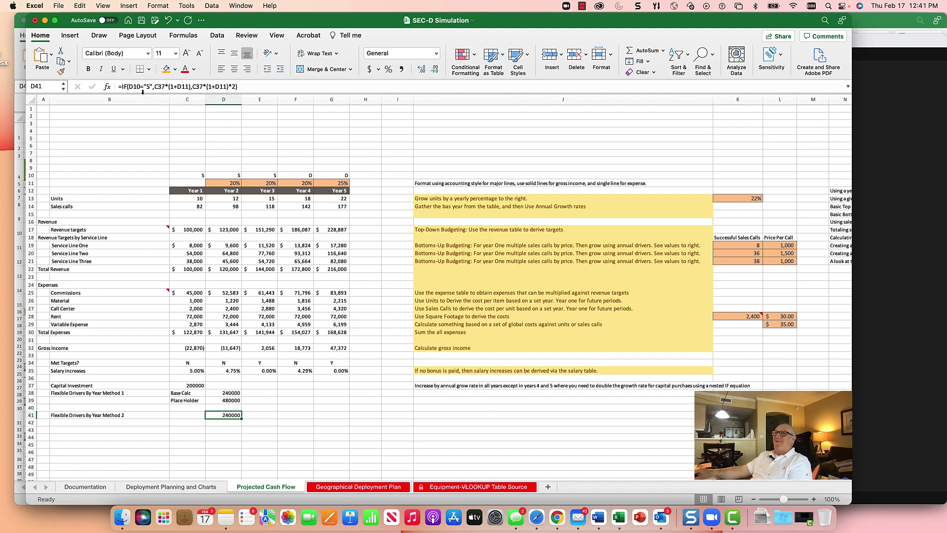
{"action": "left_click", "coordinate": [107, 86]}
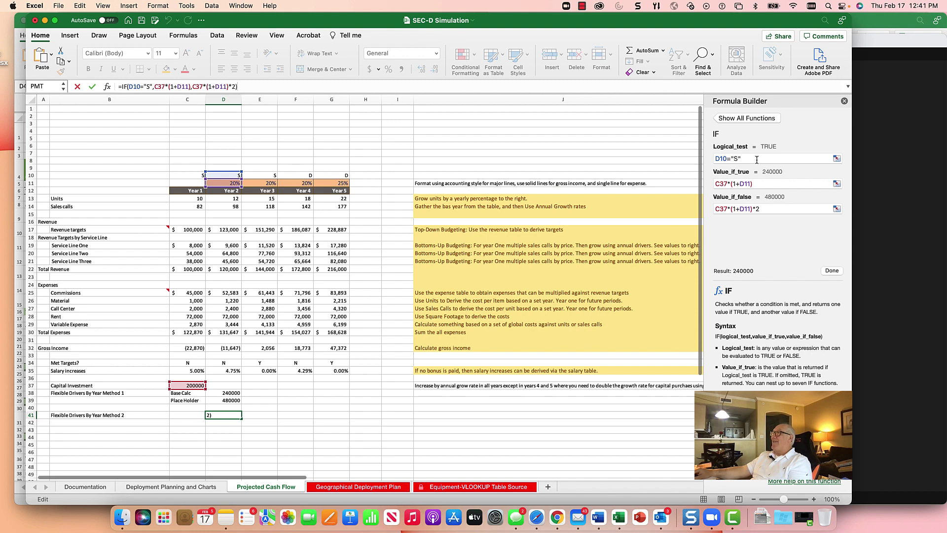
{"action": "left_click", "coordinate": [763, 184]}
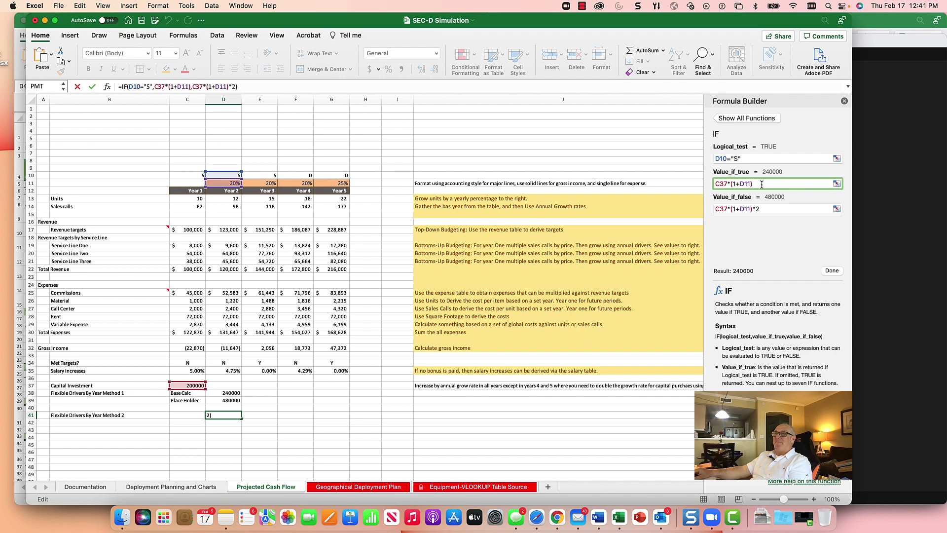
{"action": "left_click", "coordinate": [766, 208]}
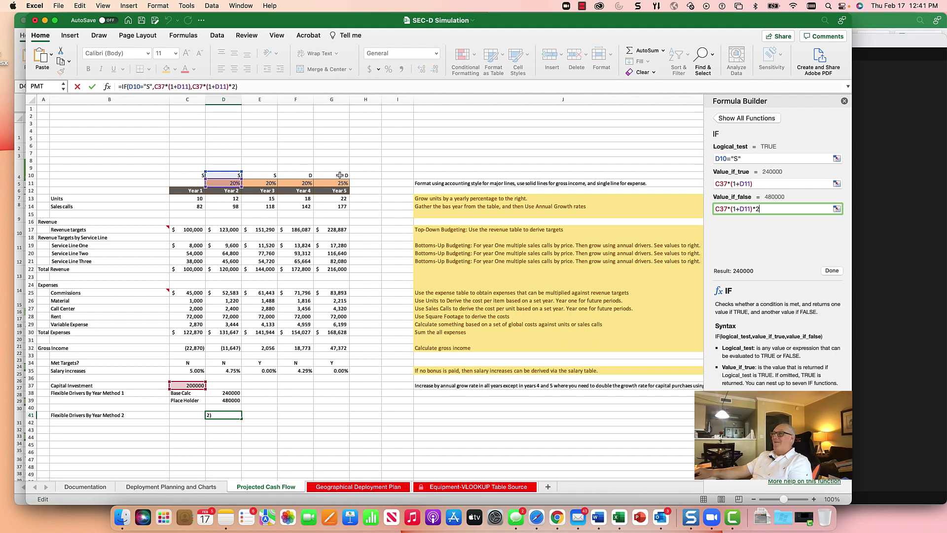
{"action": "left_click", "coordinate": [844, 101]}
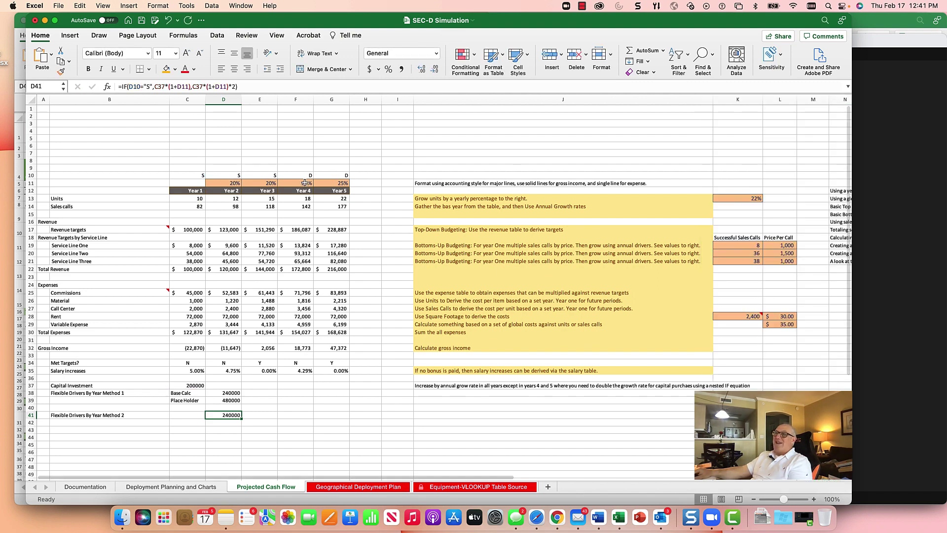
{"action": "left_click", "coordinate": [250, 177]}
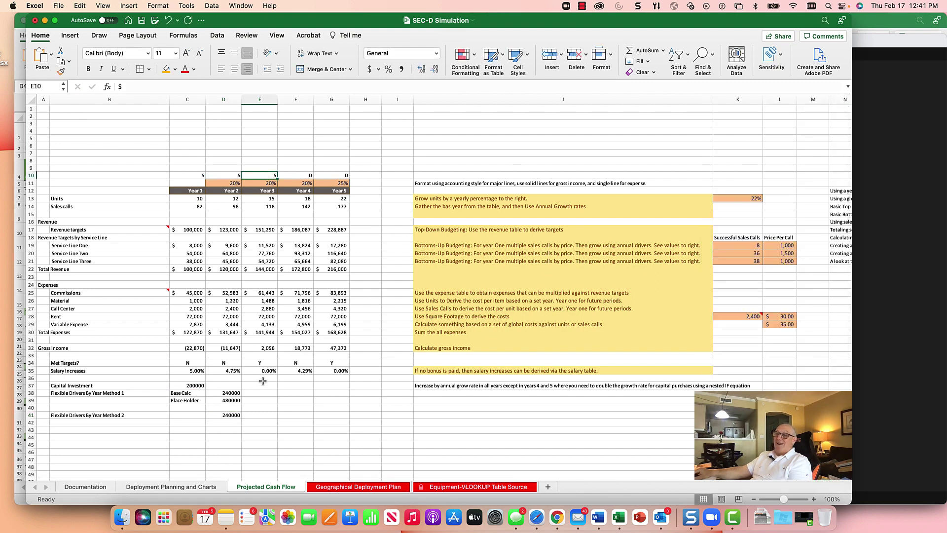
{"action": "left_click", "coordinate": [228, 415]}
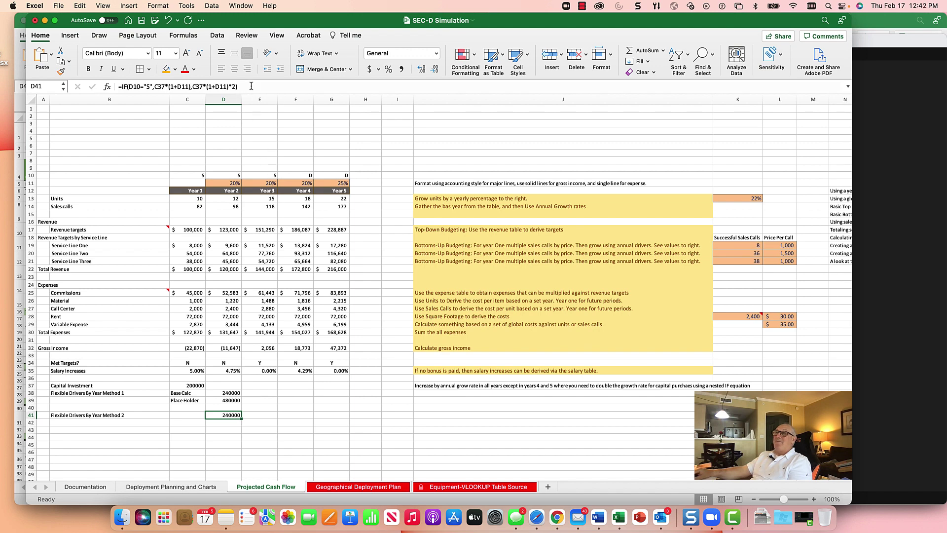
Copy D41's S/D-driven IF formula into D37.
{"action": "left_click_drag", "start_coordinate": [251, 86], "coordinate": [122, 84]}
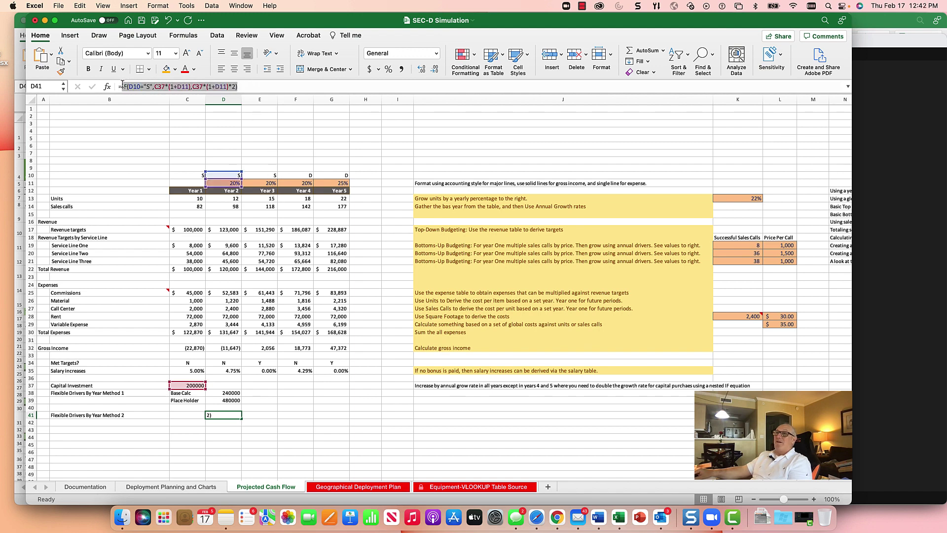
{"action": "right_click", "coordinate": [124, 88]}
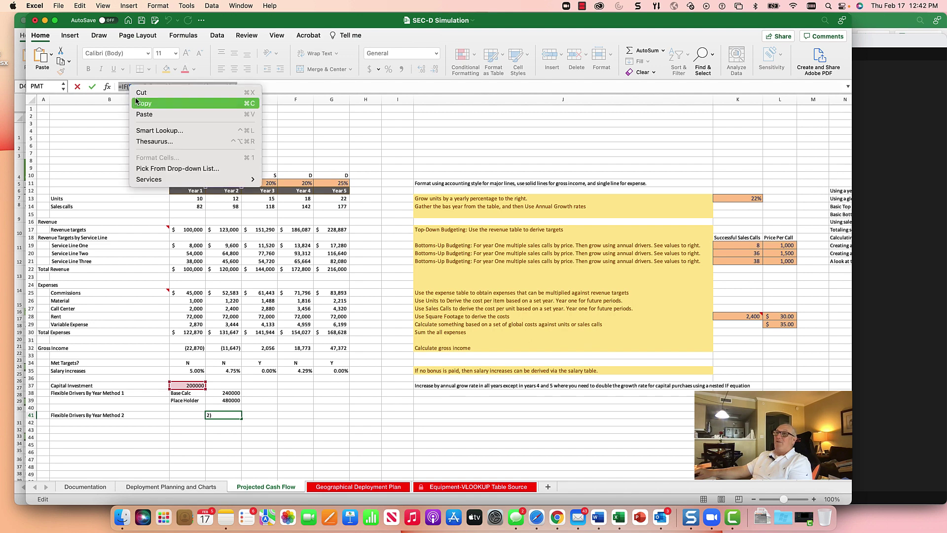
{"action": "left_click", "coordinate": [136, 103]}
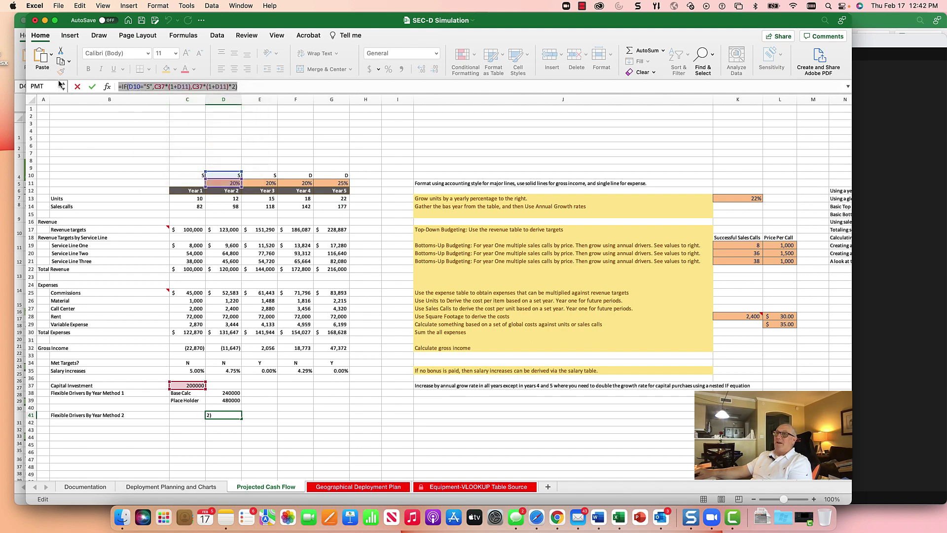
{"action": "left_click", "coordinate": [92, 87]}
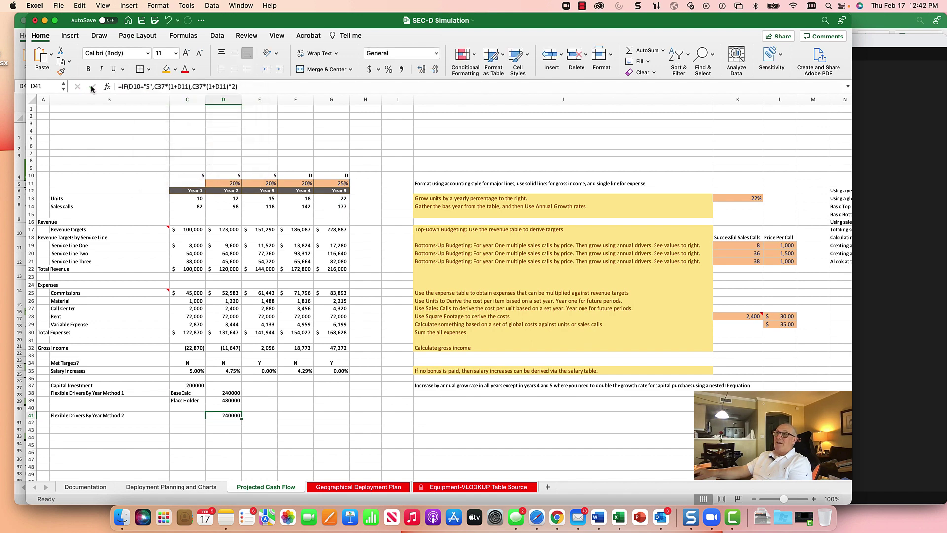
{"action": "left_click", "coordinate": [221, 384]}
{"action": "left_click", "coordinate": [145, 88]}
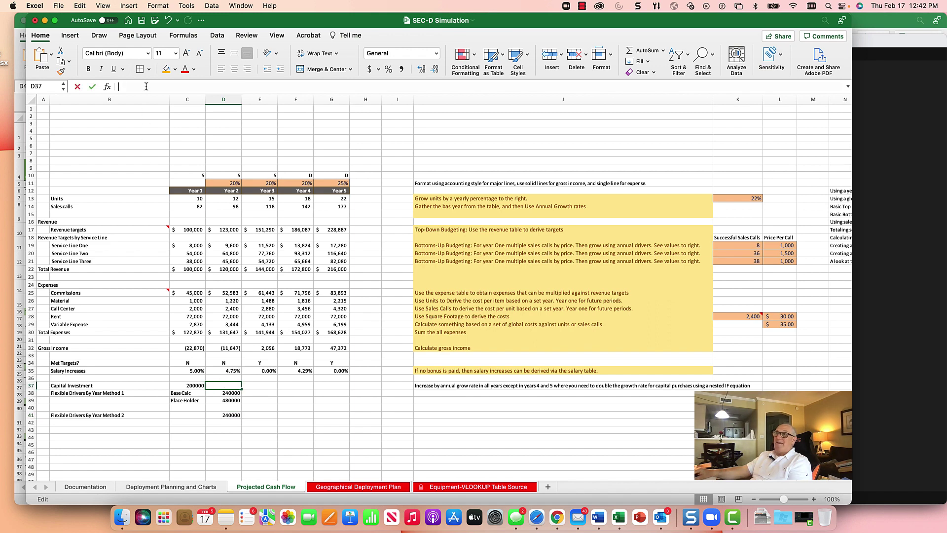
{"action": "right_click", "coordinate": [145, 89]}
{"action": "left_click", "coordinate": [168, 114]}
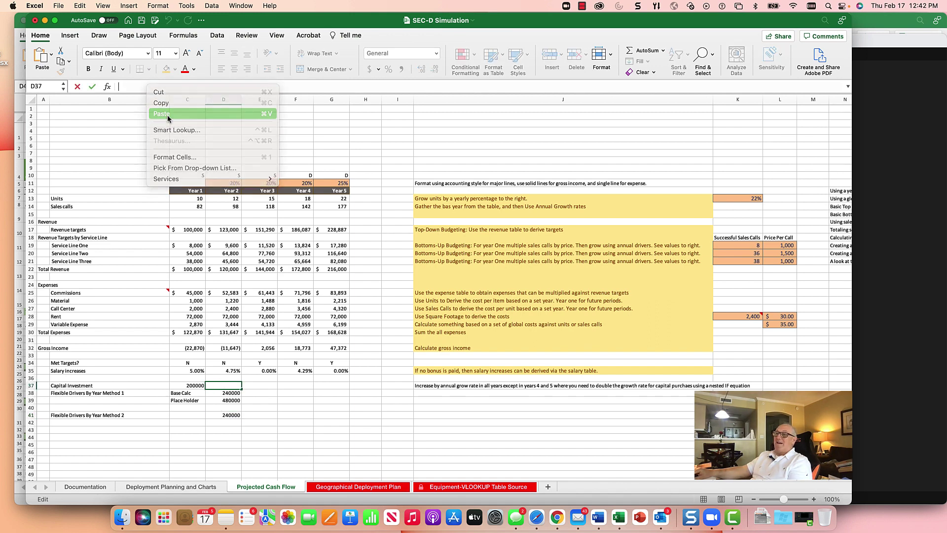
{"action": "left_click", "coordinate": [92, 86]}
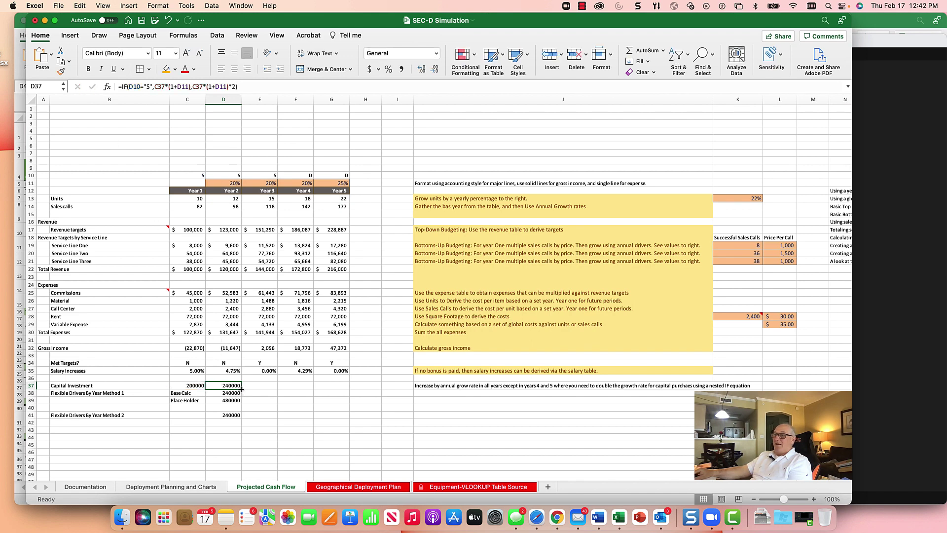
Fill D37's formula through G37, verify E37, and select the C10:G10 designations.
{"action": "left_click_drag", "start_coordinate": [241, 388], "coordinate": [346, 387]}
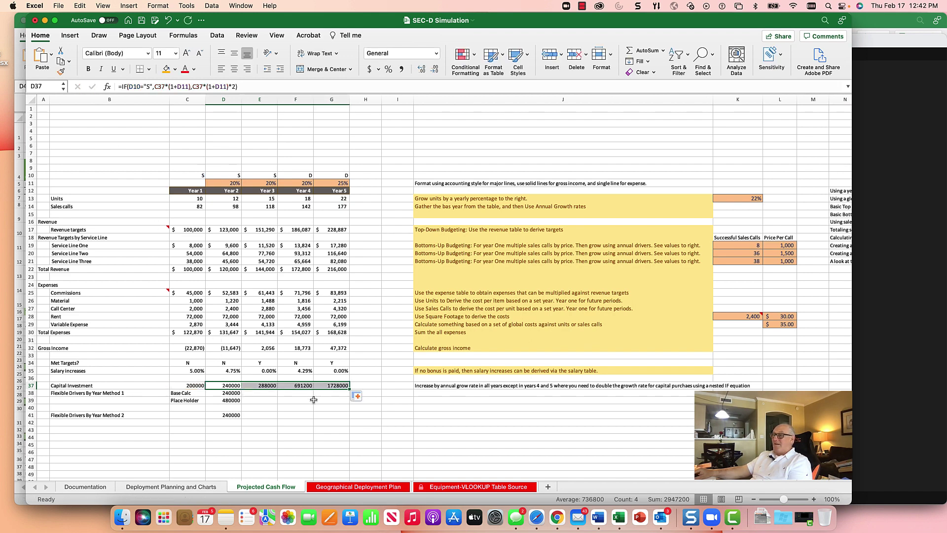
{"action": "left_click", "coordinate": [325, 399]}
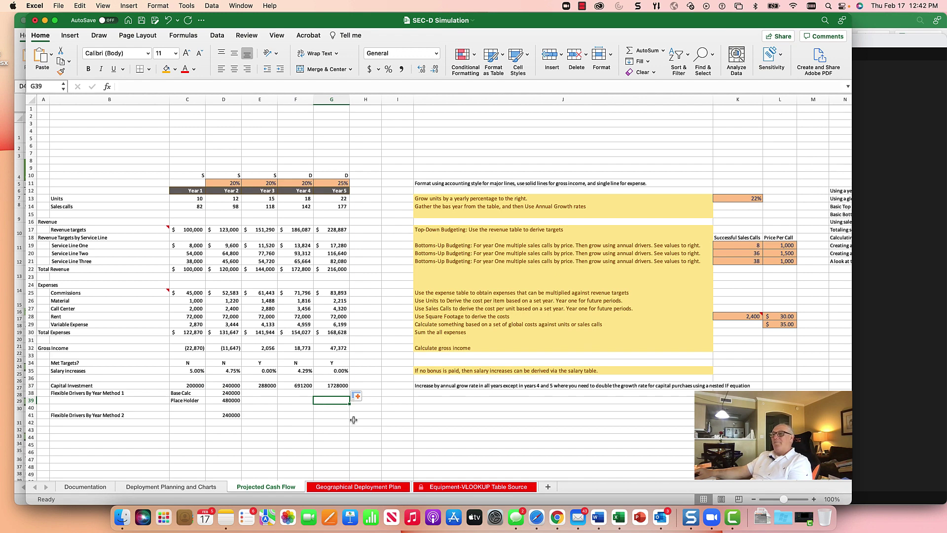
{"action": "left_click", "coordinate": [229, 386]}
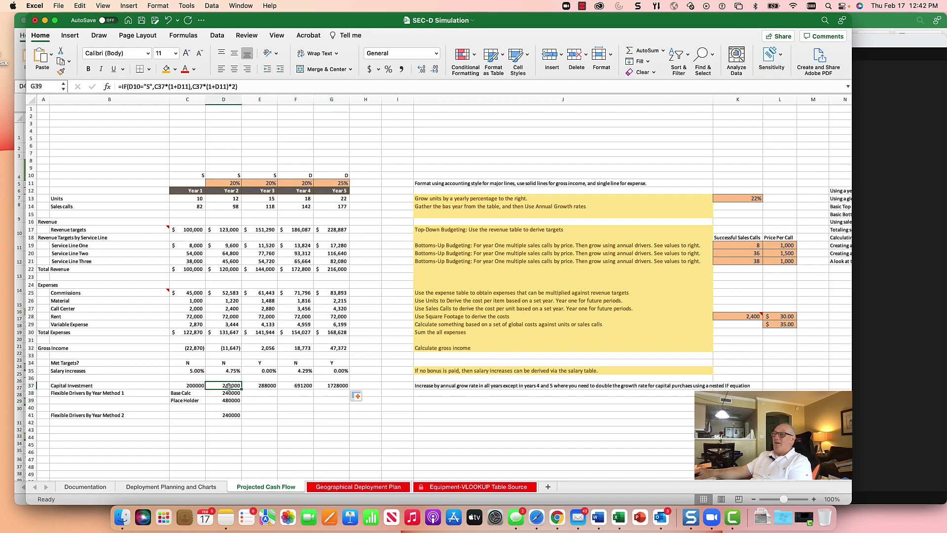
{"action": "left_click", "coordinate": [277, 387]}
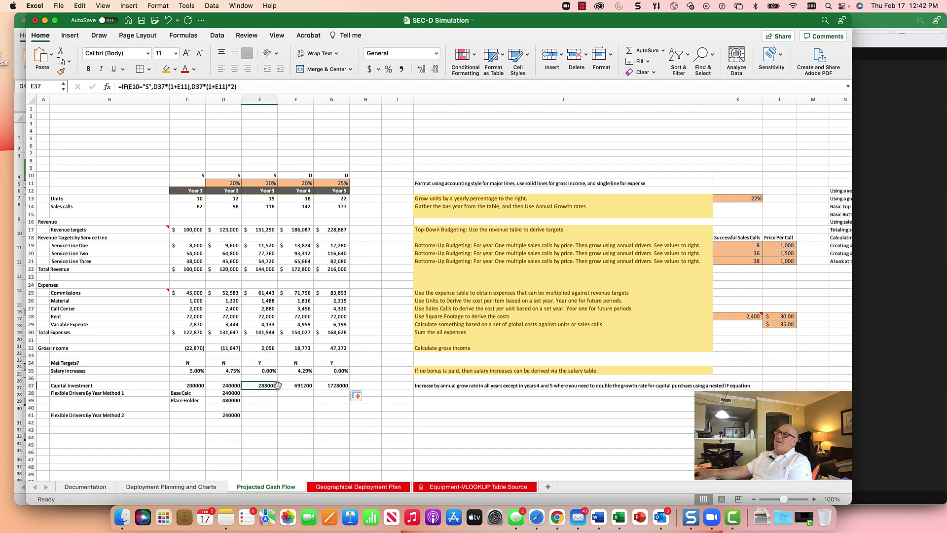
{"action": "left_click", "coordinate": [198, 174]}
{"action": "left_click_drag", "start_coordinate": [197, 173], "coordinate": [330, 175]}
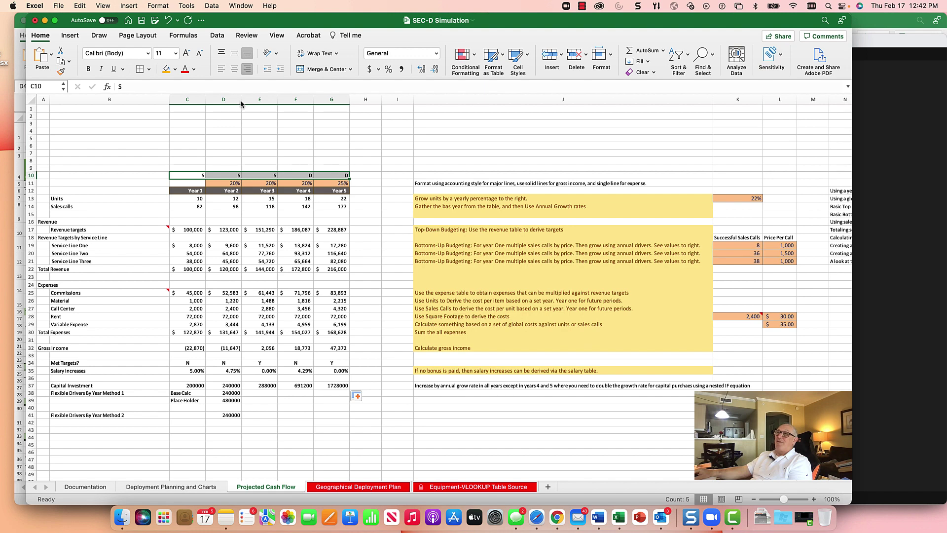
Set the font colour of C10:G10 to White.
{"action": "left_click", "coordinate": [194, 70]}
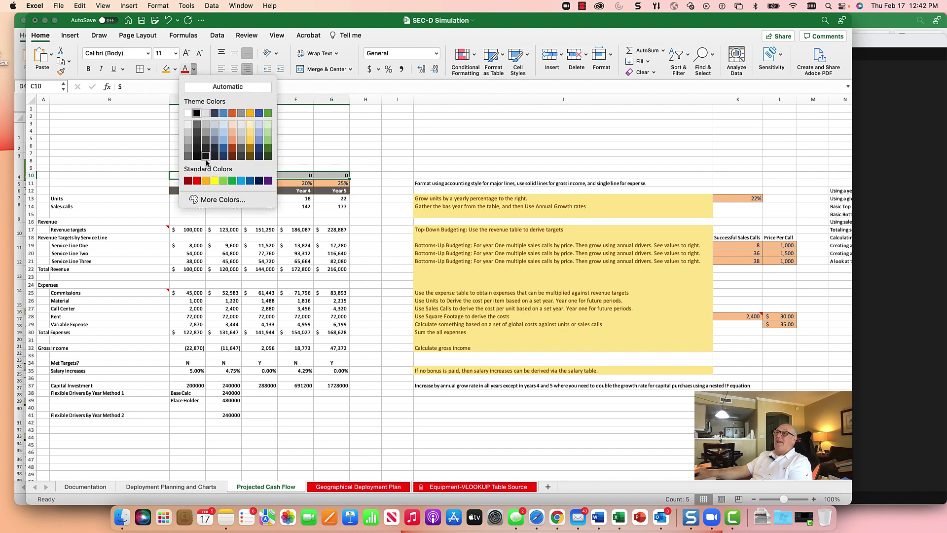
{"action": "left_click", "coordinate": [188, 115]}
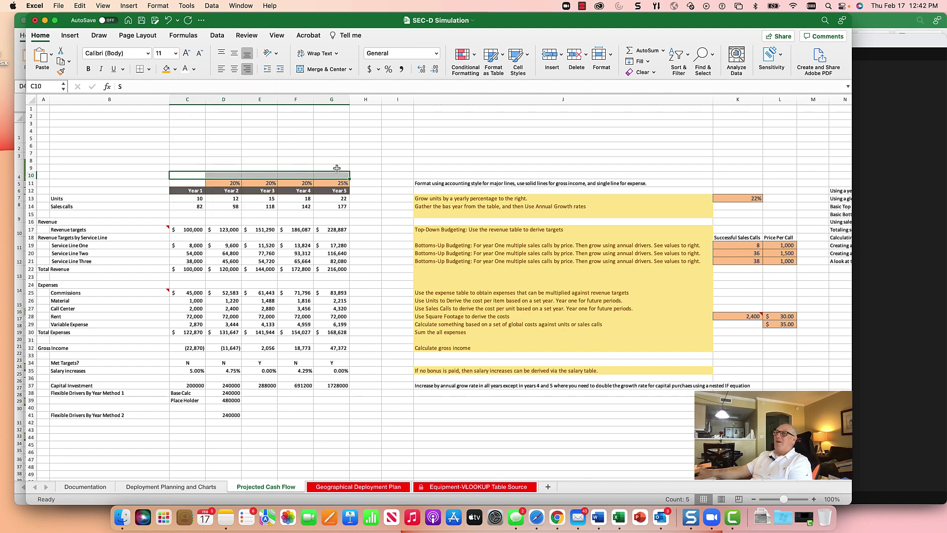
{"action": "left_click", "coordinate": [359, 213]}
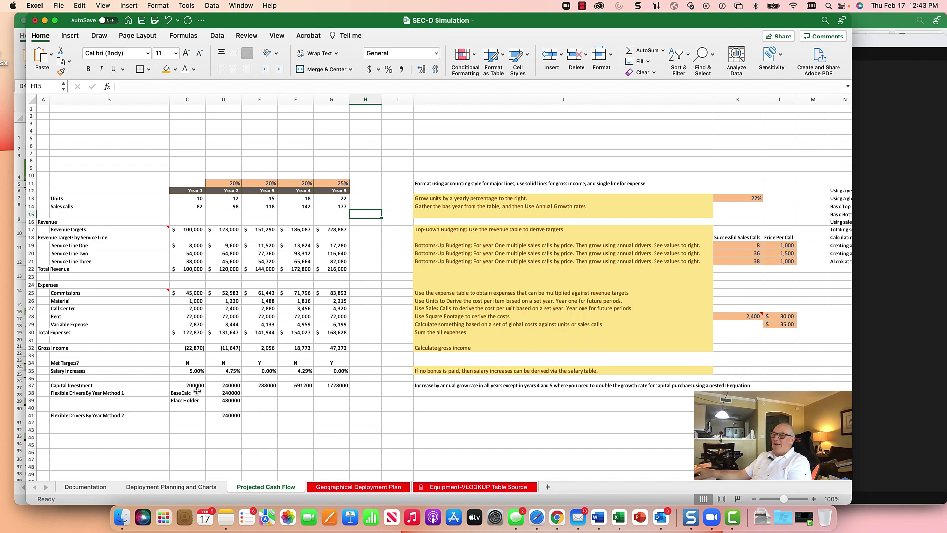
{"action": "left_click_drag", "start_coordinate": [217, 385], "coordinate": [217, 400]}
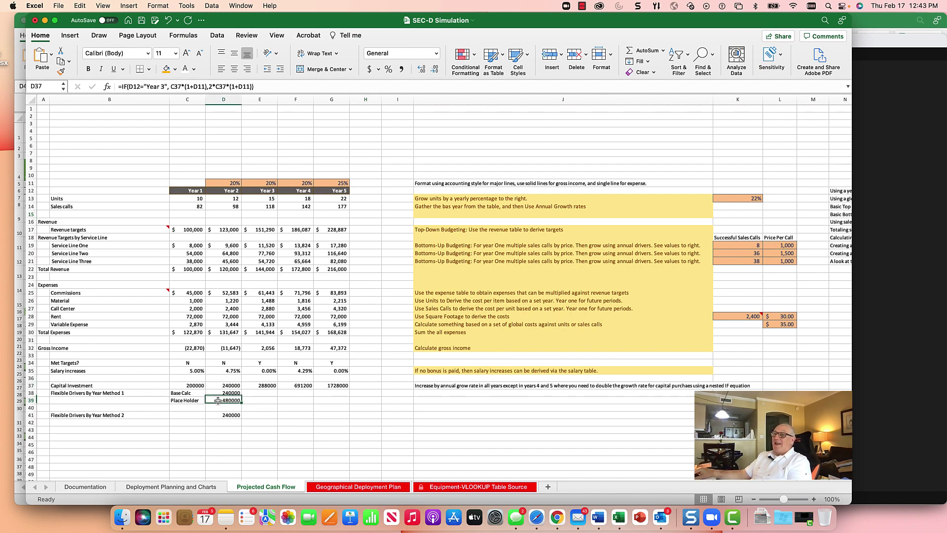
{"action": "left_click", "coordinate": [217, 400]}
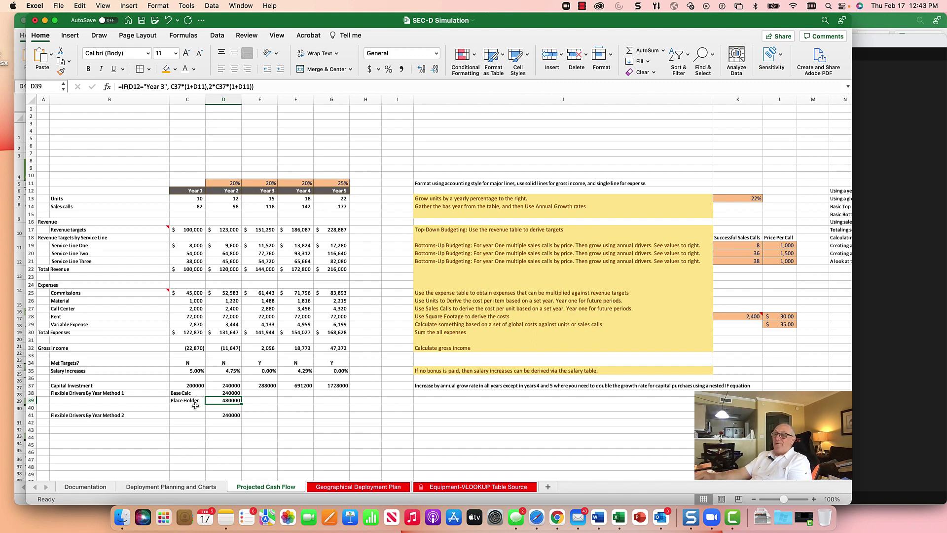
{"action": "key", "text": "Up"}
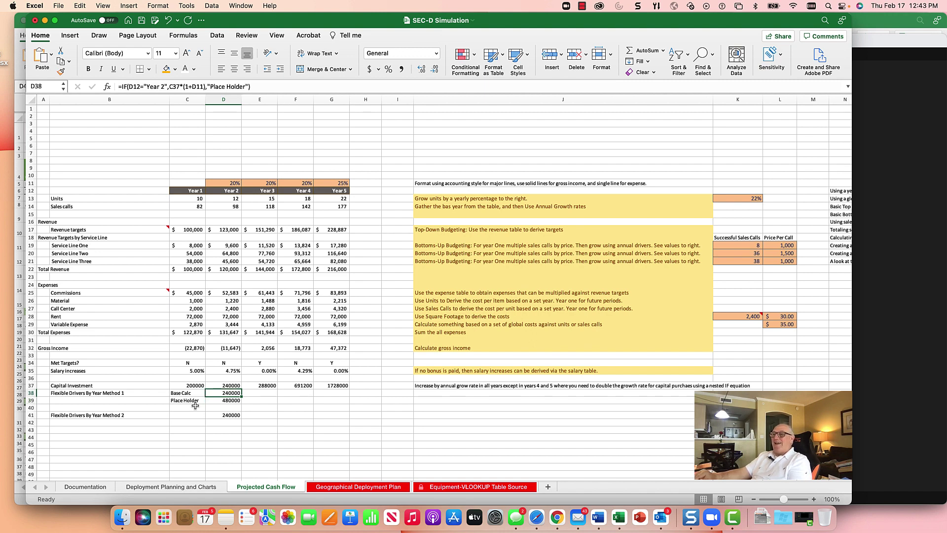
{"action": "key", "text": "Down"}
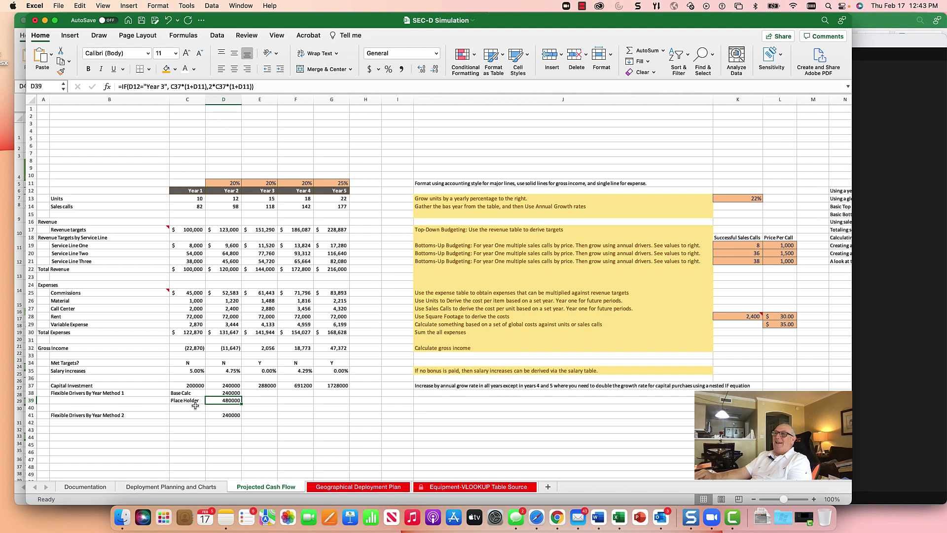